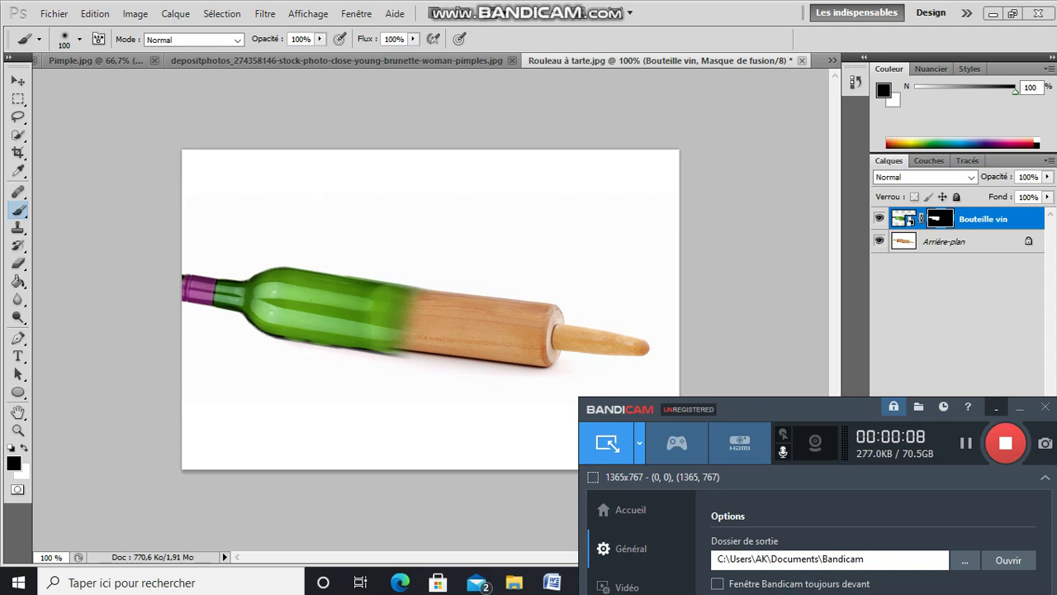
Step: Paint a black stroke on the Bouteille vin mask at the bottle-pin junction, then switch to the brunette close-up
{"action": "left_click", "coordinate": [743, 582]}
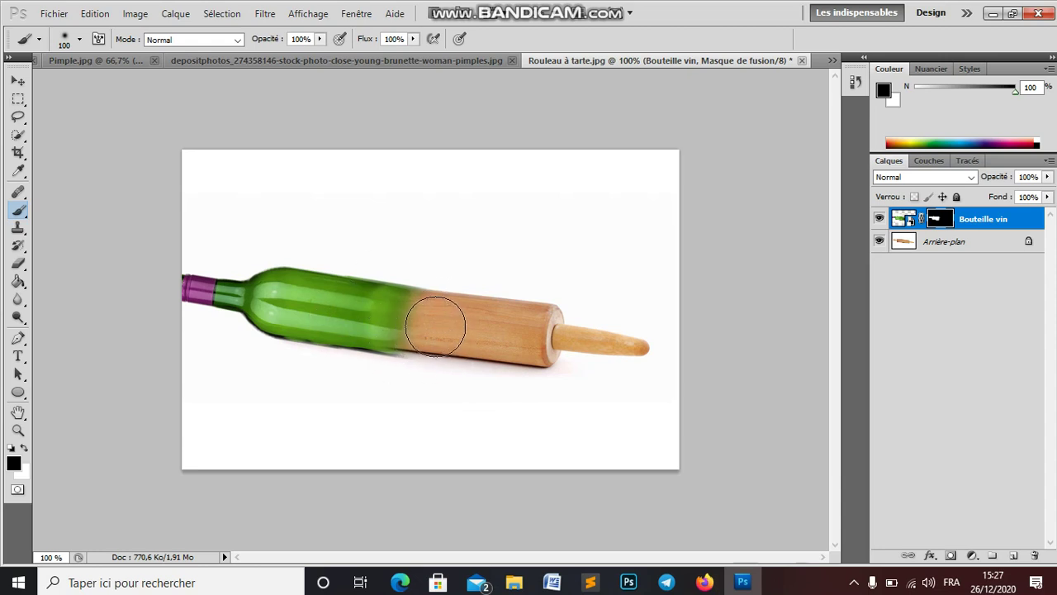
{"action": "mouse_move", "coordinate": [436, 354]}
{"action": "left_mouse_down"}
{"action": "mouse_move", "coordinate": [435, 371]}
{"action": "mouse_move", "coordinate": [436, 306]}
{"action": "mouse_move", "coordinate": [436, 349]}
{"action": "mouse_move", "coordinate": [512, 343]}
{"action": "left_mouse_up"}
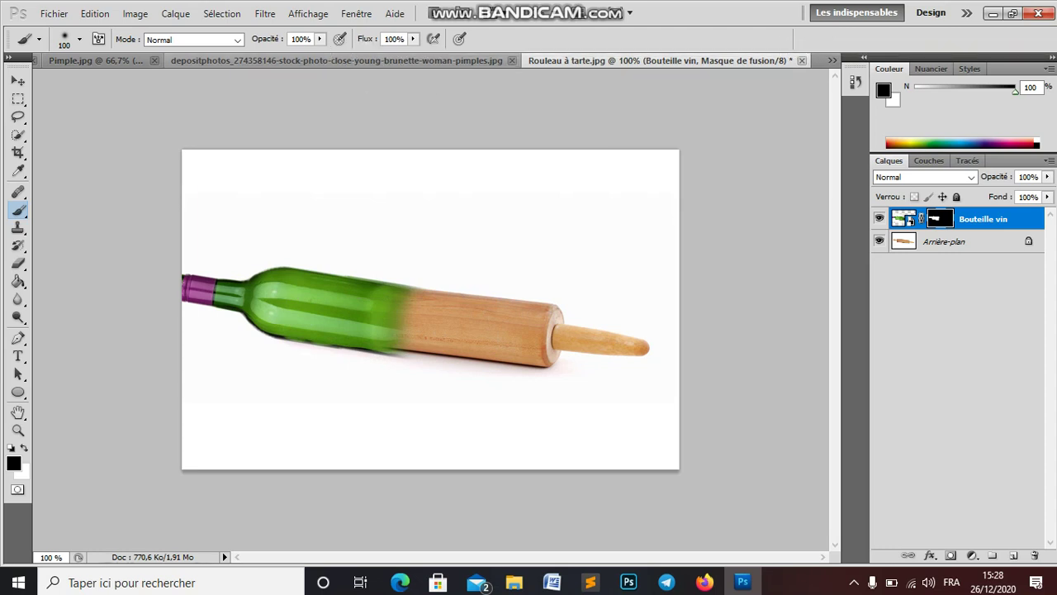
{"action": "key", "text": "ctrl+shift+Tab"}
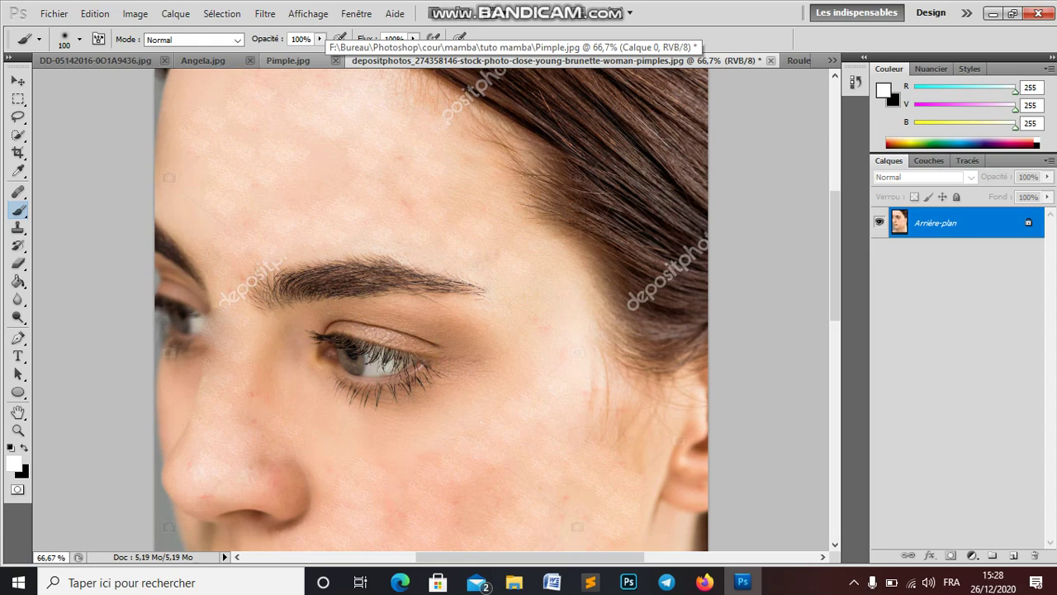
Step: Browse the Angela.jpg, living-room and brunette images, ending back on Rouleau à tarte.jpg
{"action": "left_click", "coordinate": [202, 60]}
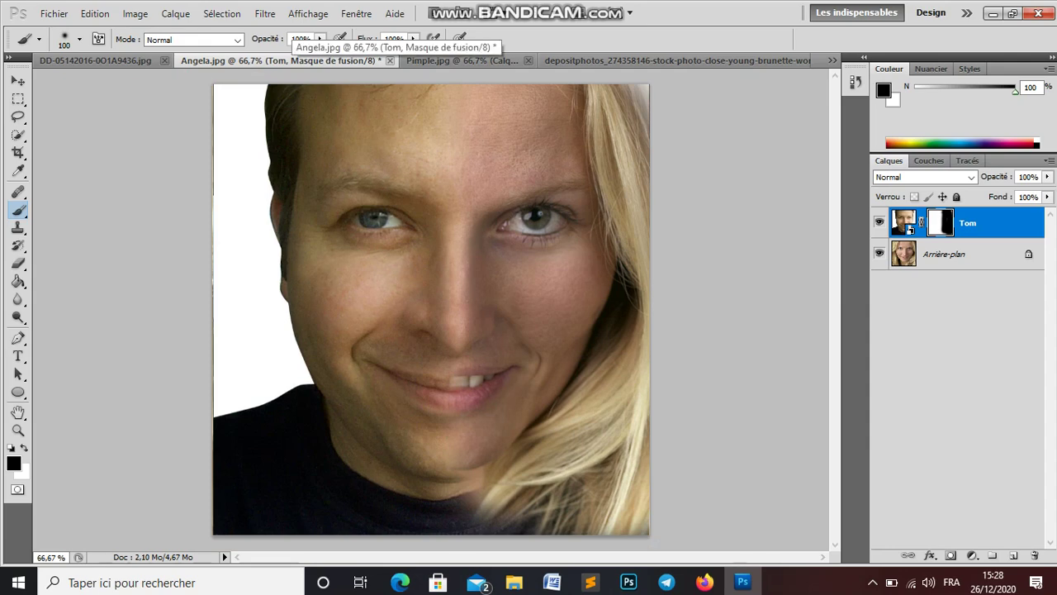
{"action": "left_click", "coordinate": [99, 60]}
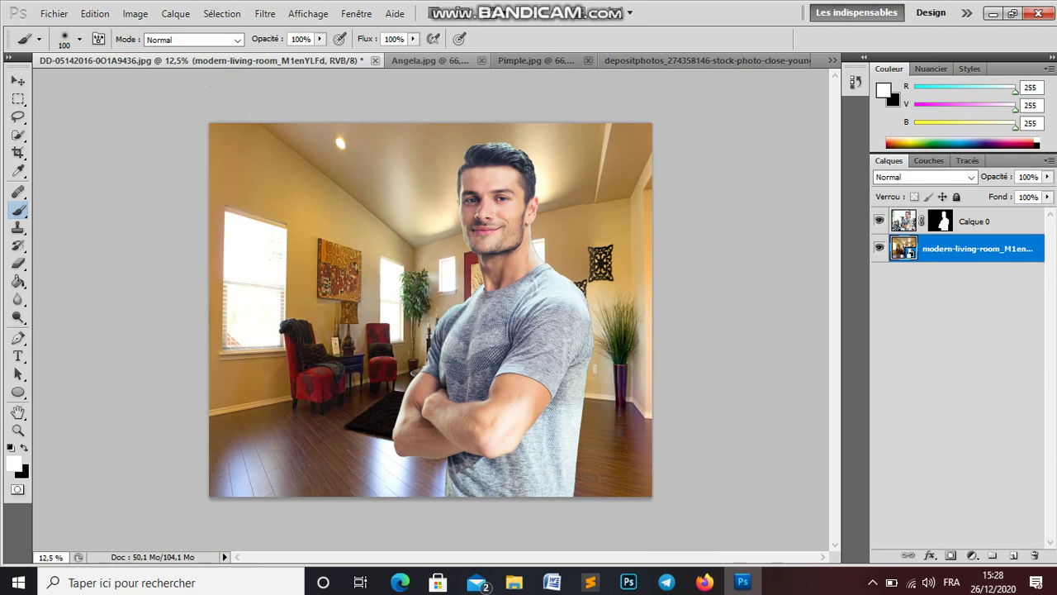
{"action": "left_click", "coordinate": [430, 60]}
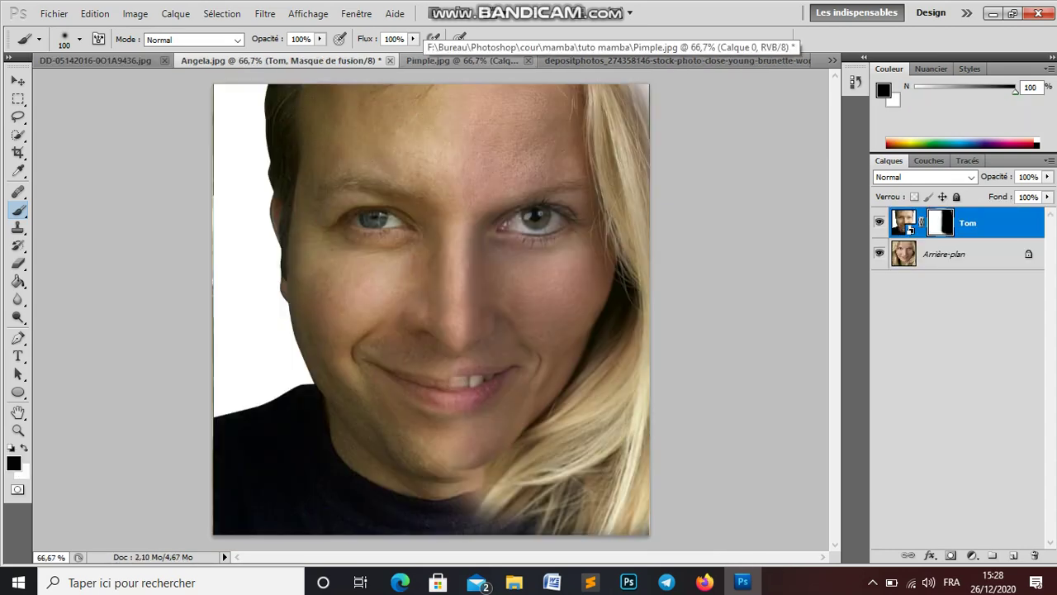
{"action": "left_click", "coordinate": [578, 60]}
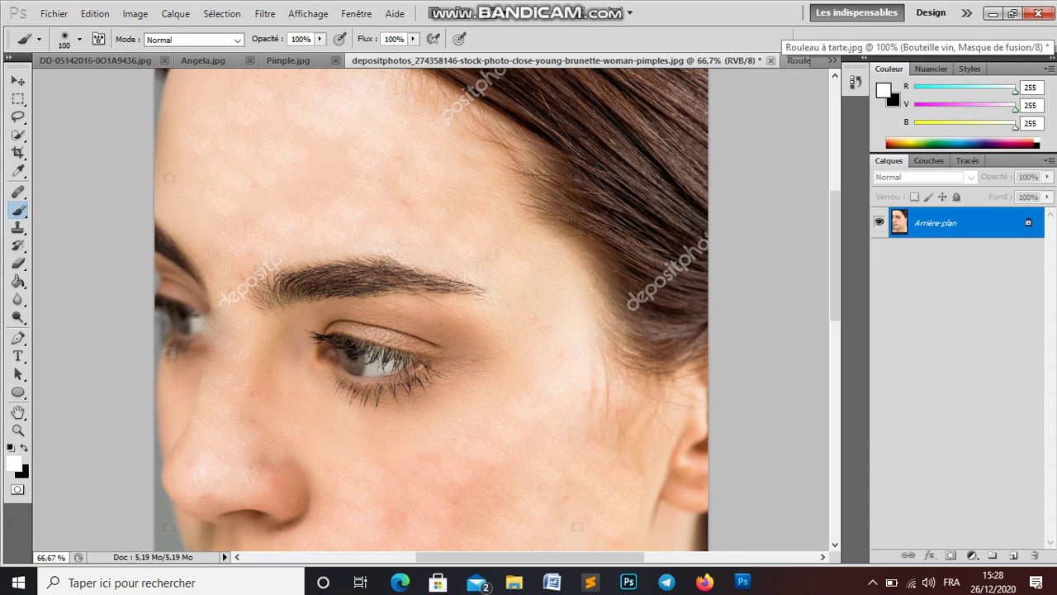
{"action": "left_click", "coordinate": [796, 60]}
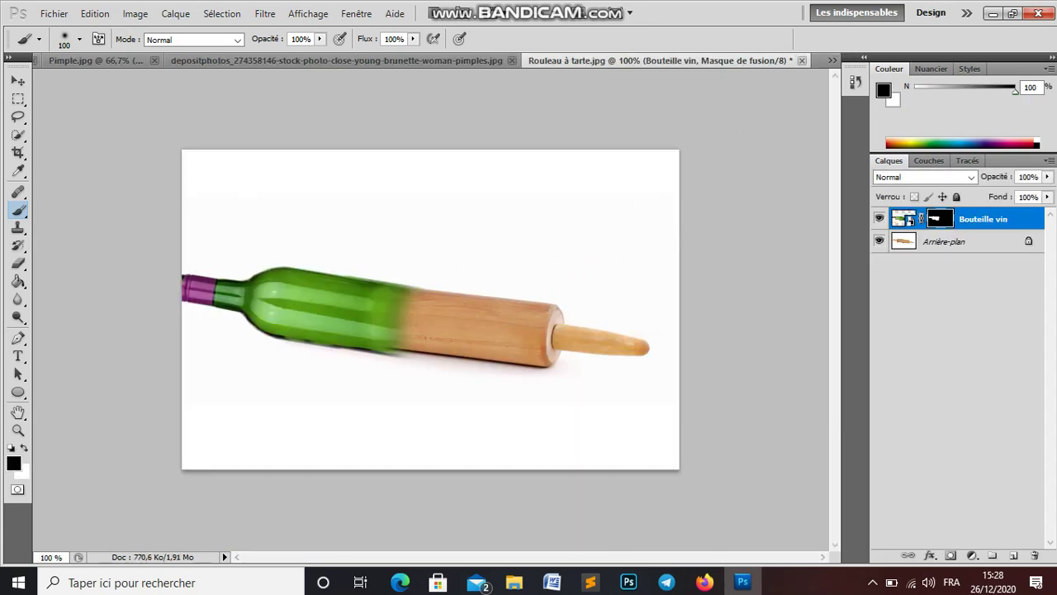
Step: Close Rouleau à tarte.jpg without saving and reopen it from the tuto mamba folder
{"action": "left_click", "coordinate": [1035, 13]}
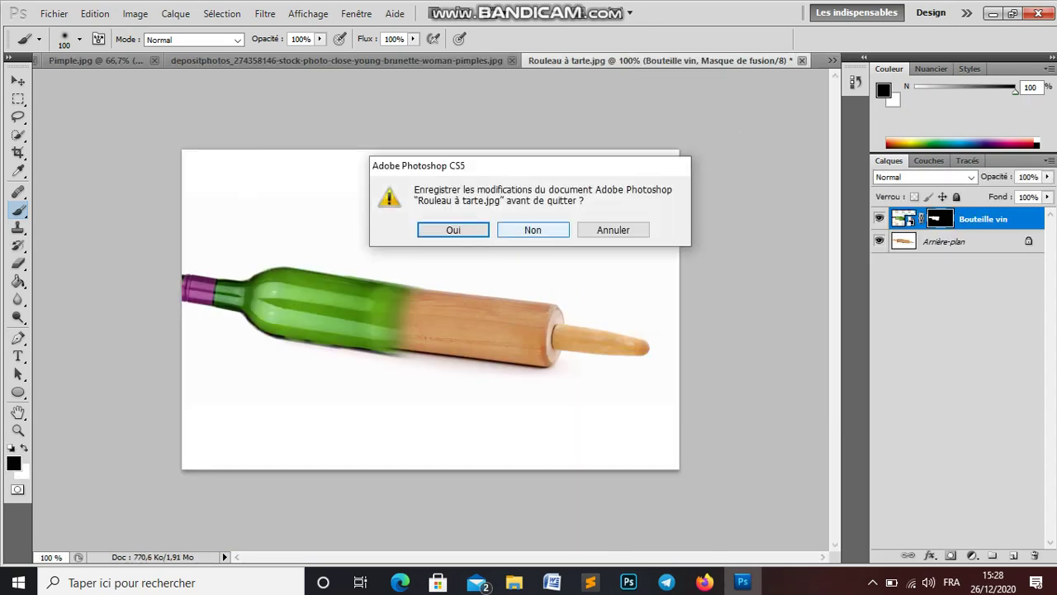
{"action": "left_click", "coordinate": [533, 230]}
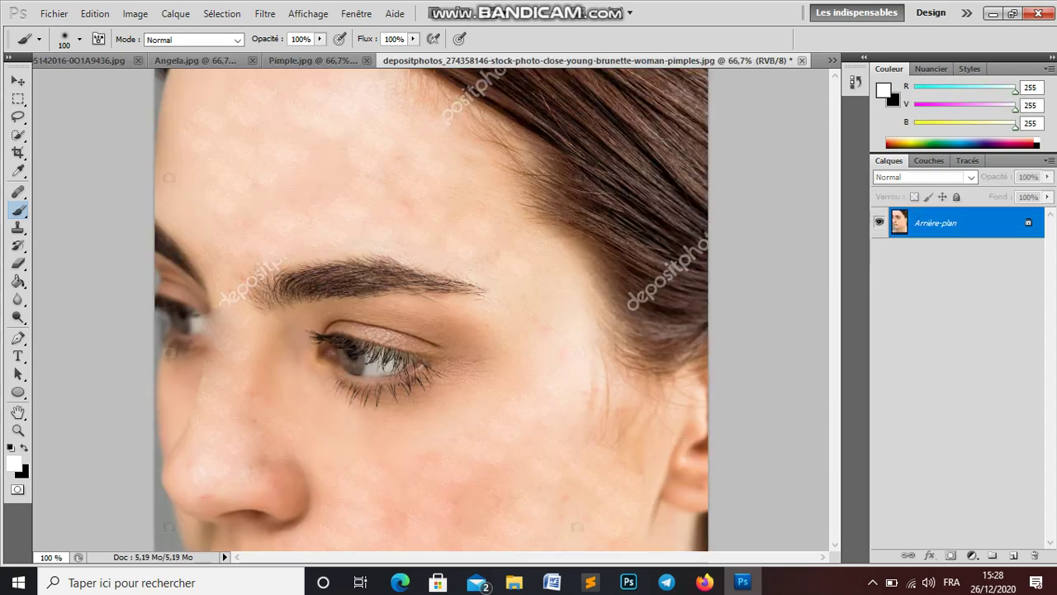
{"action": "left_click", "coordinate": [53, 14]}
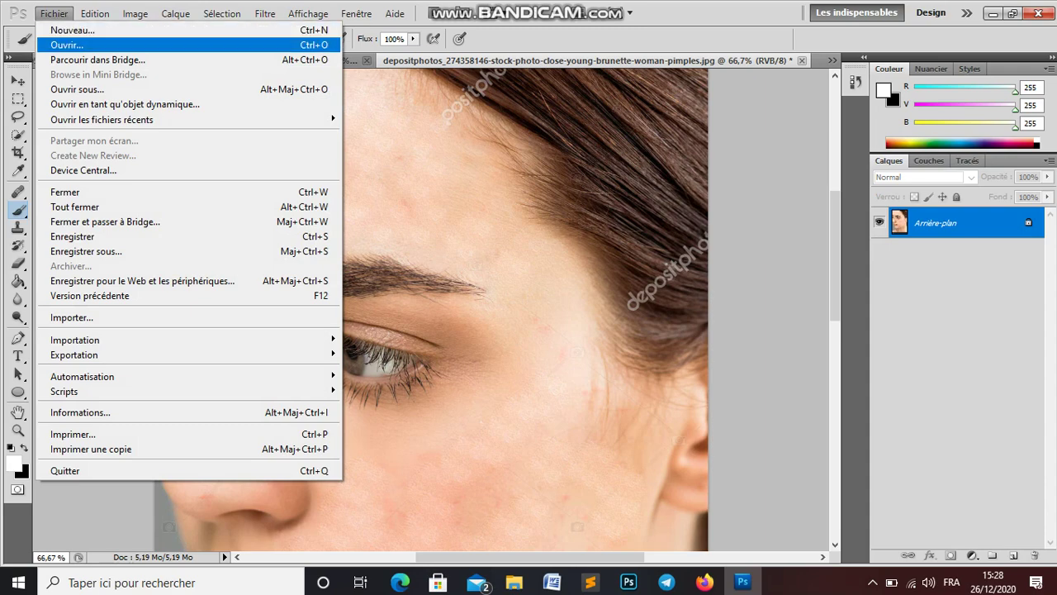
{"action": "left_click", "coordinate": [66, 44]}
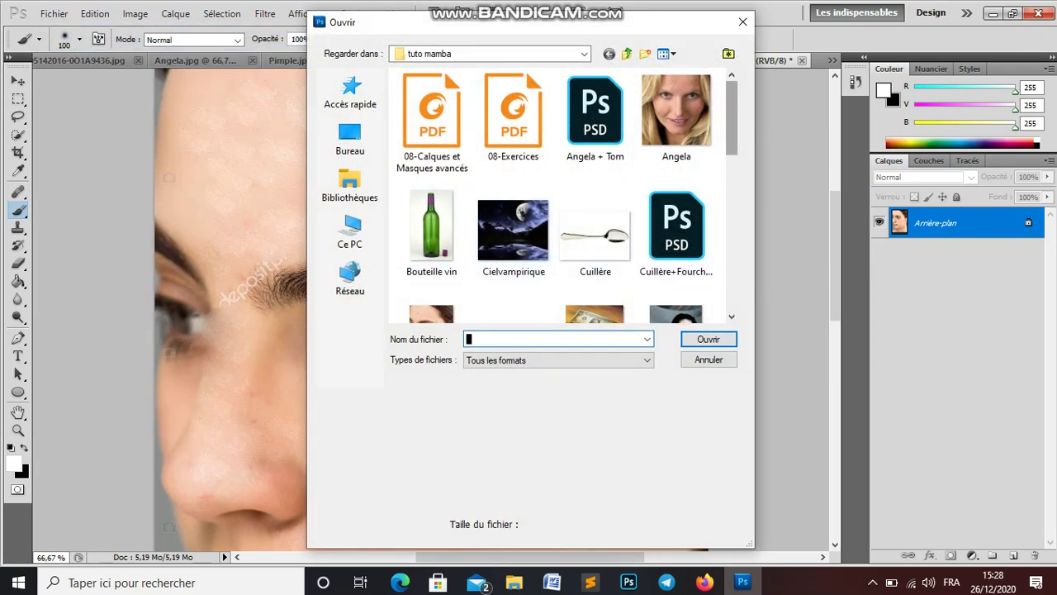
{"action": "scroll", "coordinate": [676, 231], "scroll_direction": "down", "scroll_amount": 1}
{"action": "scroll", "coordinate": [566, 198], "scroll_direction": "down", "scroll_amount": 1}
{"action": "scroll", "coordinate": [566, 198], "scroll_direction": "down", "scroll_amount": 1}
{"action": "scroll", "coordinate": [567, 198], "scroll_direction": "down", "scroll_amount": 1}
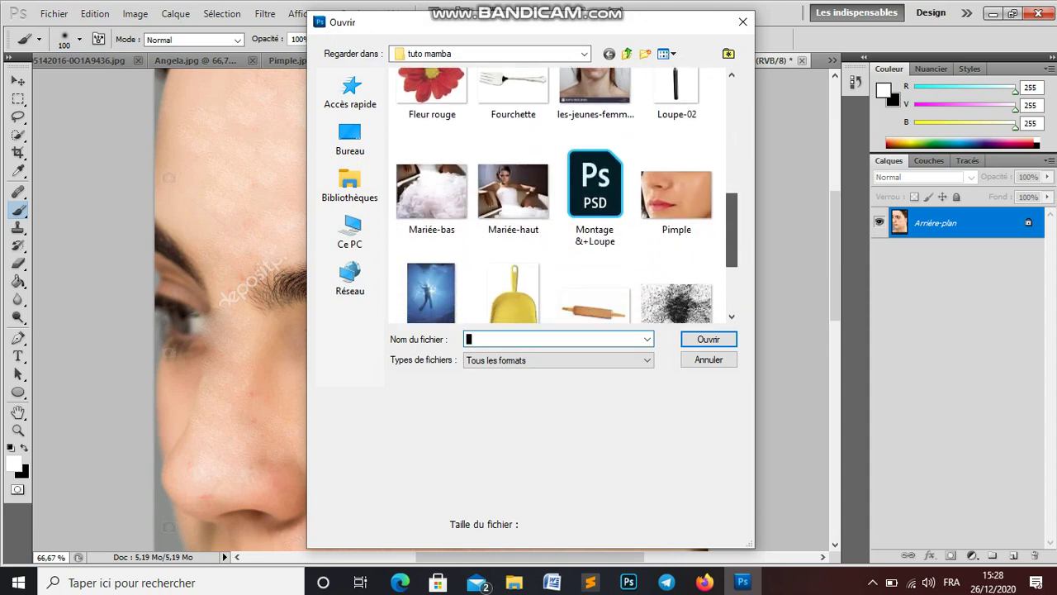
{"action": "scroll", "coordinate": [566, 198], "scroll_direction": "down", "scroll_amount": 1}
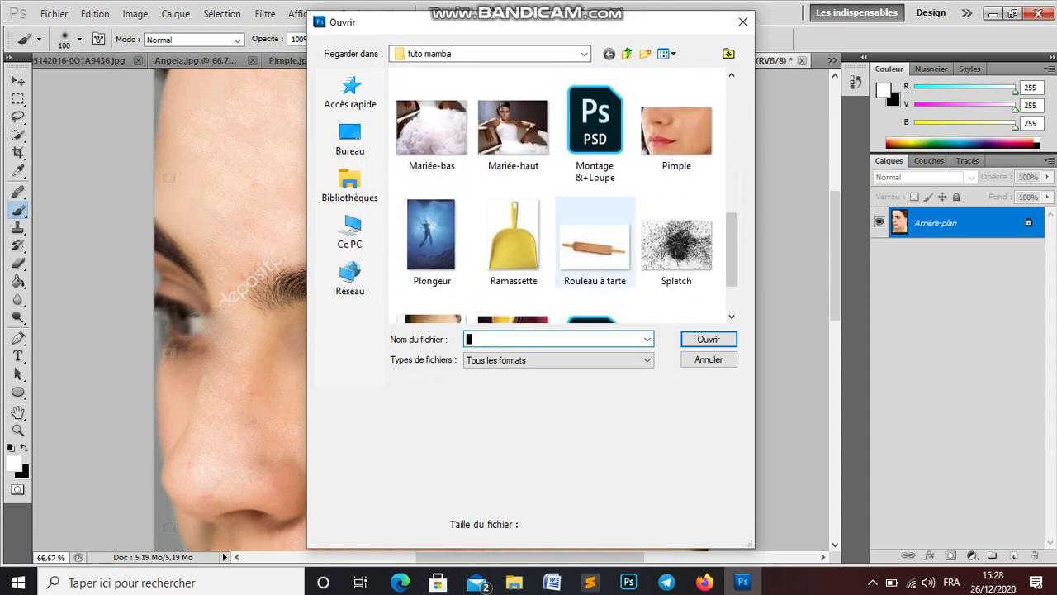
{"action": "left_click", "coordinate": [593, 248]}
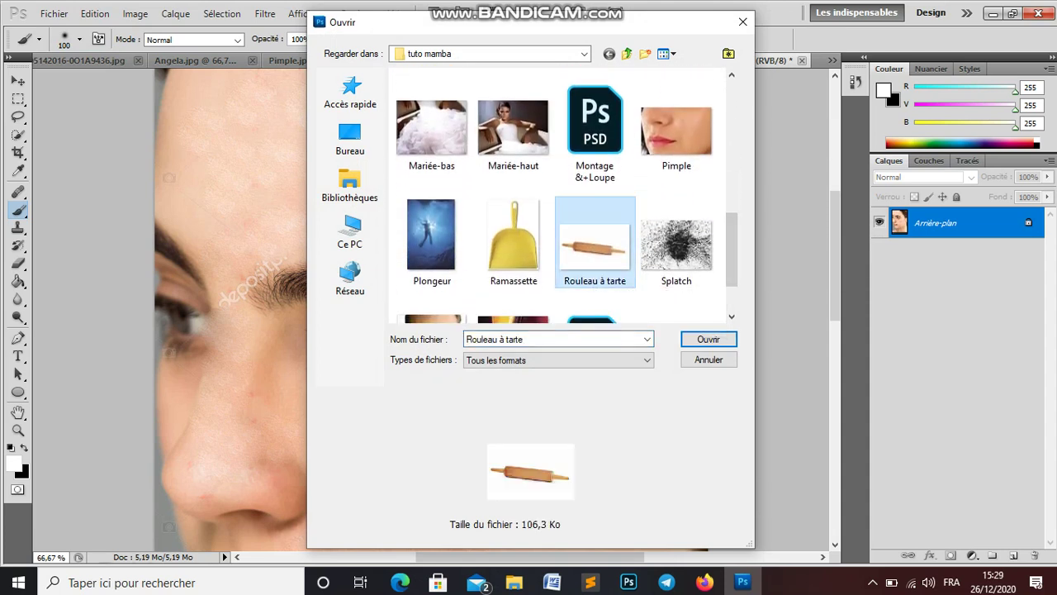
{"action": "left_click", "coordinate": [709, 338]}
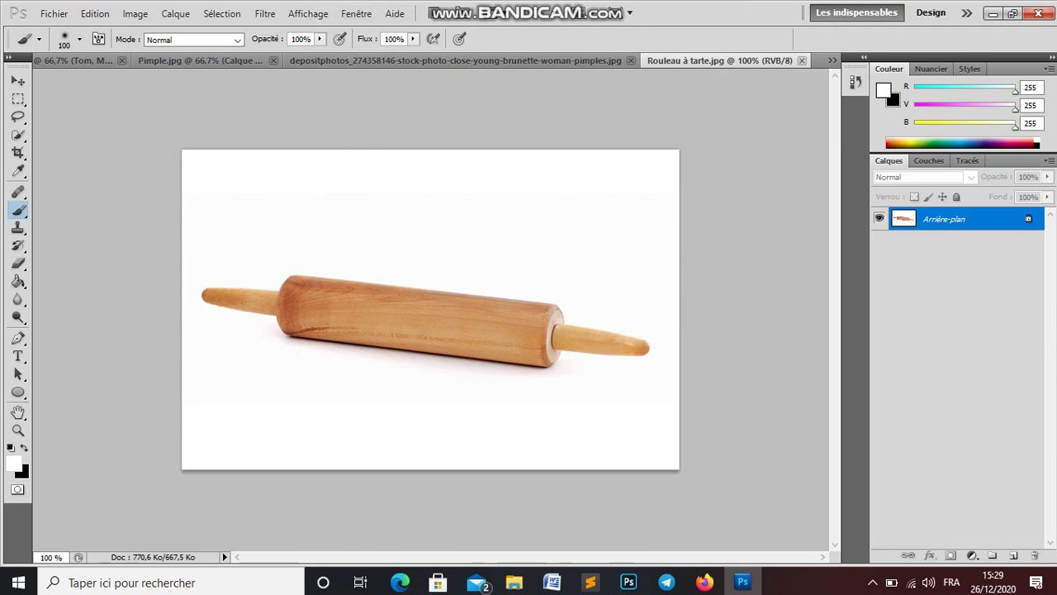
Step: Place the Bouteille vin image as a new layer centred over the rolling pin
{"action": "left_click", "coordinate": [54, 13]}
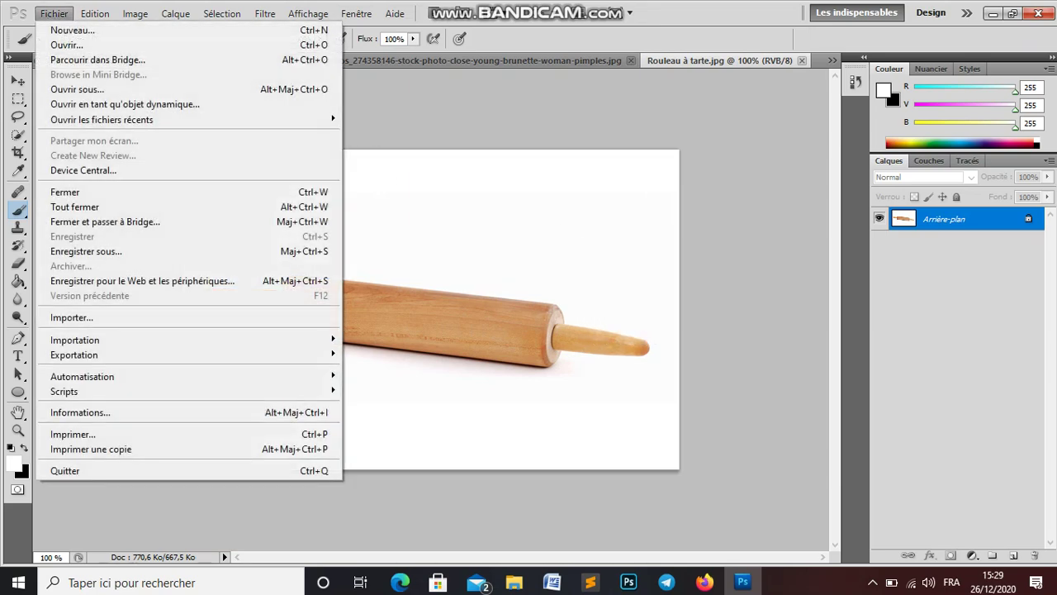
{"action": "left_click", "coordinate": [71, 317]}
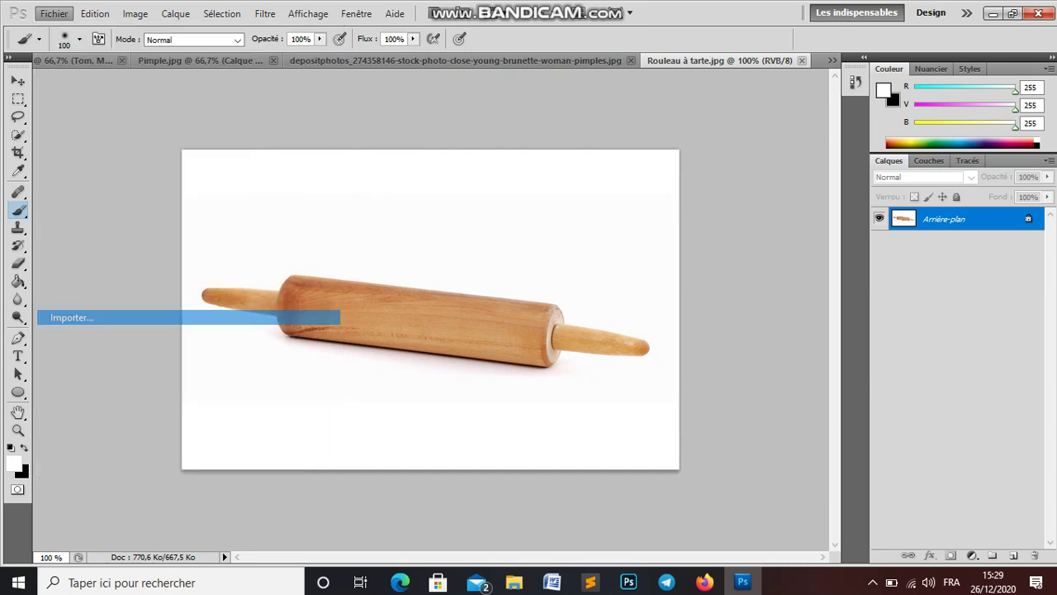
{"action": "left_click", "coordinate": [426, 222]}
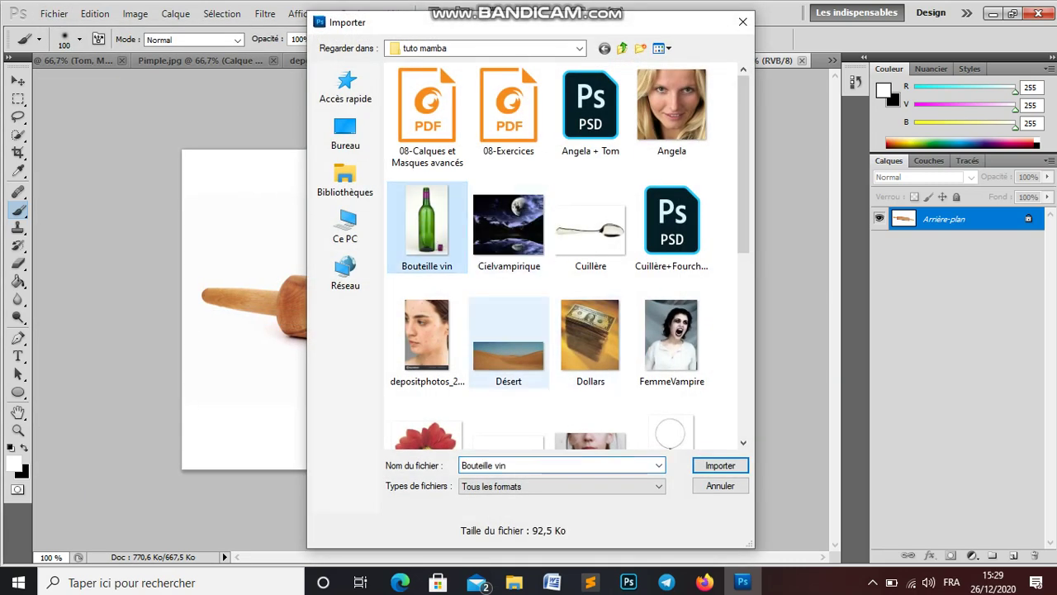
{"action": "left_click", "coordinate": [720, 465]}
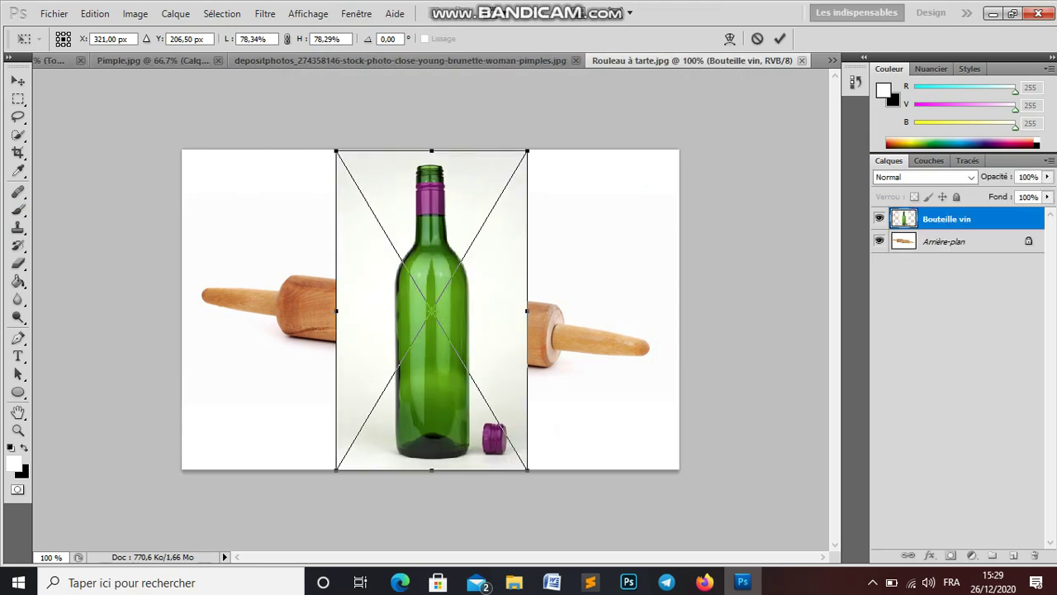
{"action": "left_click", "coordinate": [779, 39]}
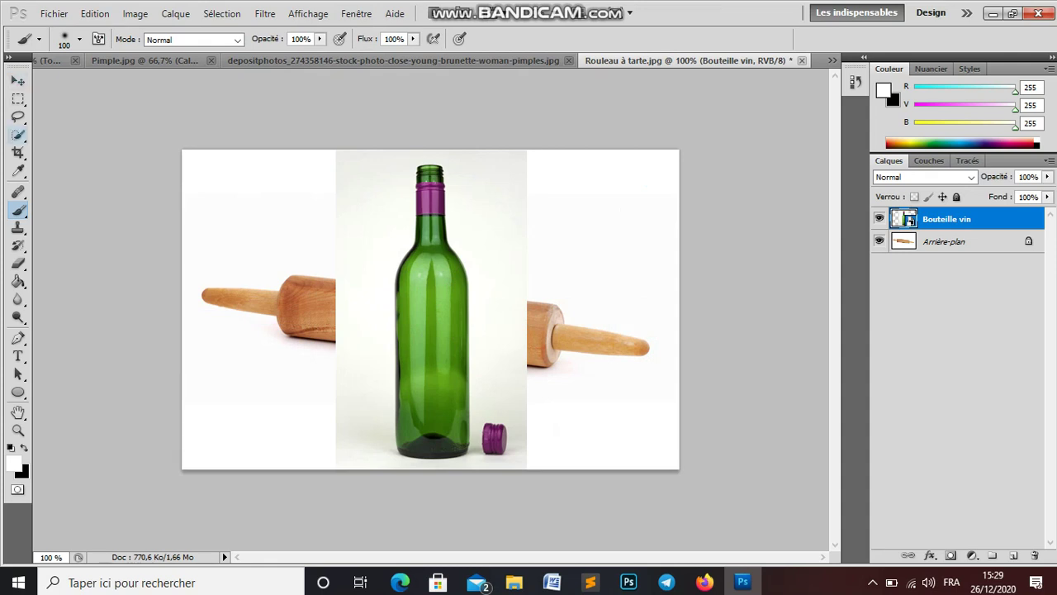
Step: Paint a Quick Selection in add mode over the bottle's top and neck
{"action": "left_click", "coordinate": [18, 135]}
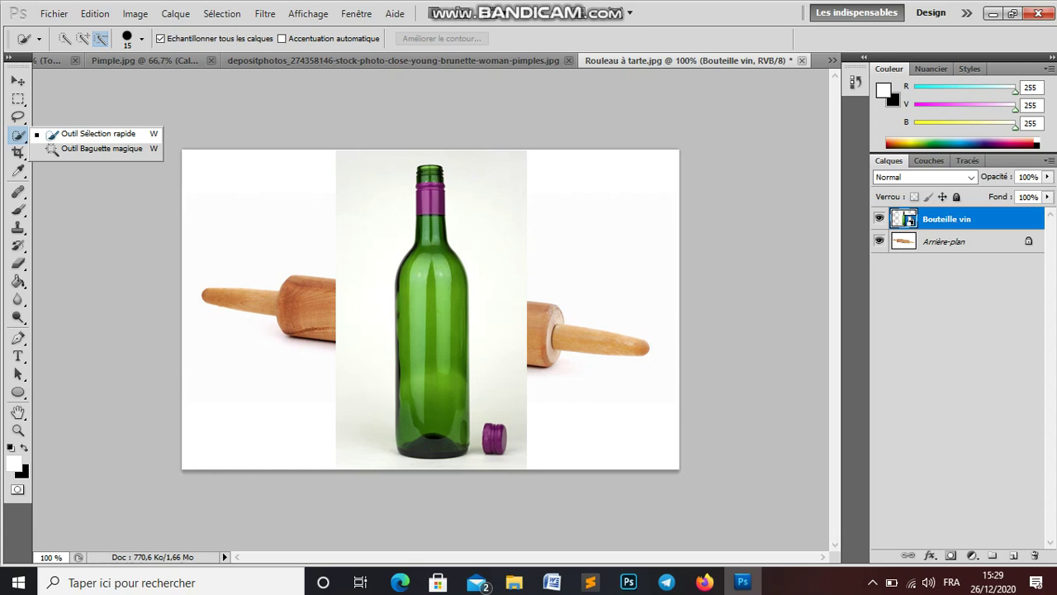
{"action": "left_click", "coordinate": [91, 133]}
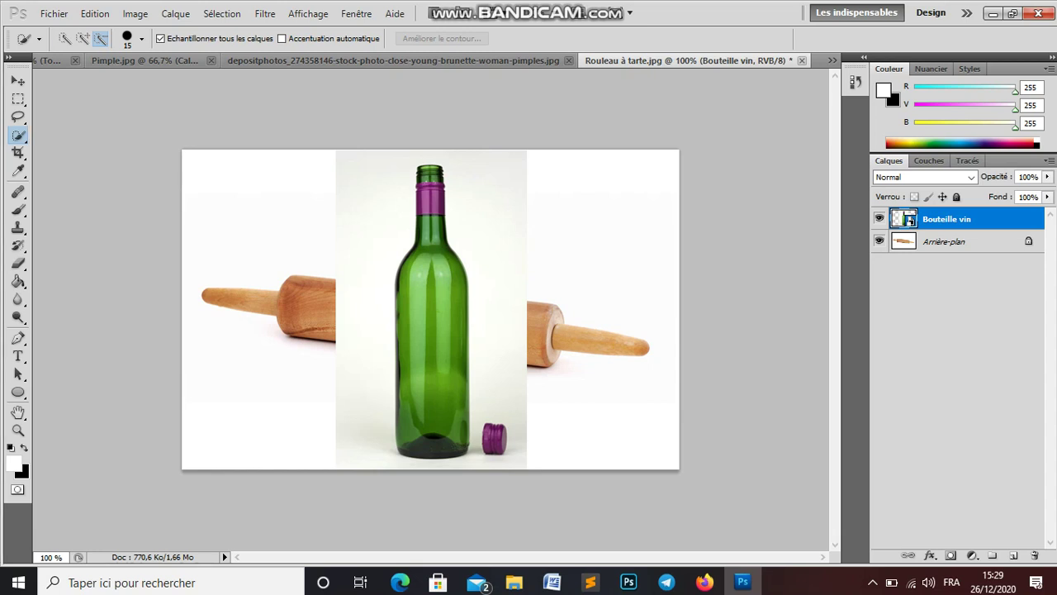
{"action": "left_click", "coordinate": [83, 38]}
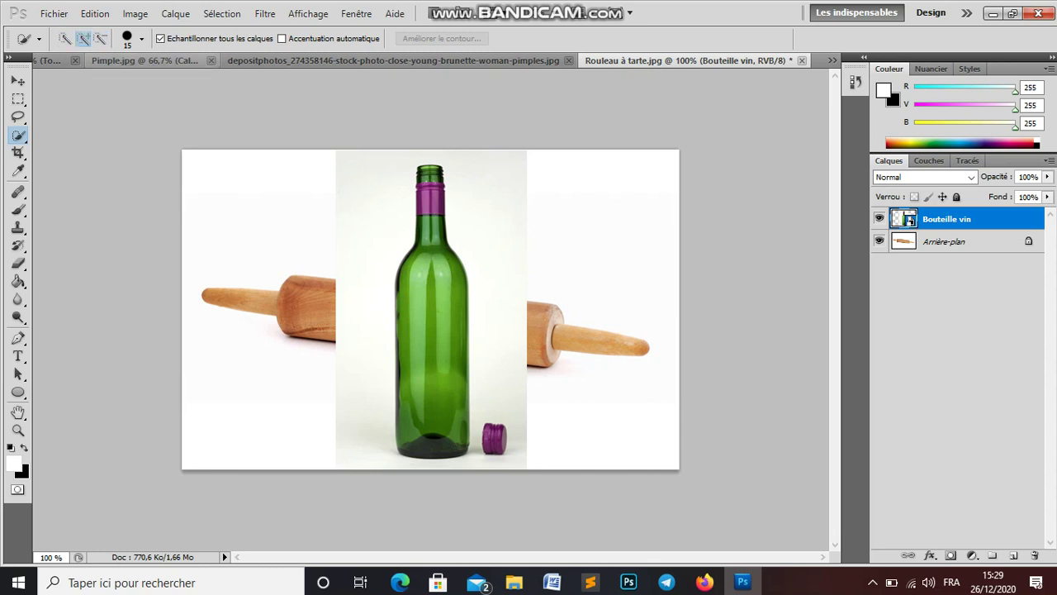
{"action": "left_click_drag", "start_coordinate": [431, 169], "coordinate": [431, 413]}
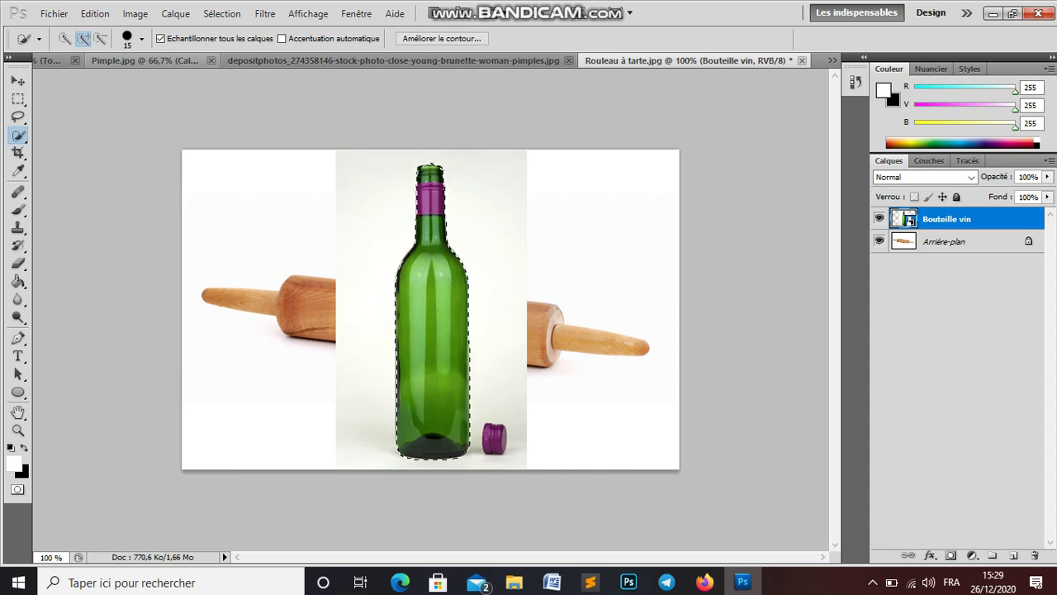
{"action": "key", "text": "ctrl+d"}
Step: Zoom to 200% and subtract the stray selection above the bottle top
{"action": "key", "text": "ctrl+plus"}
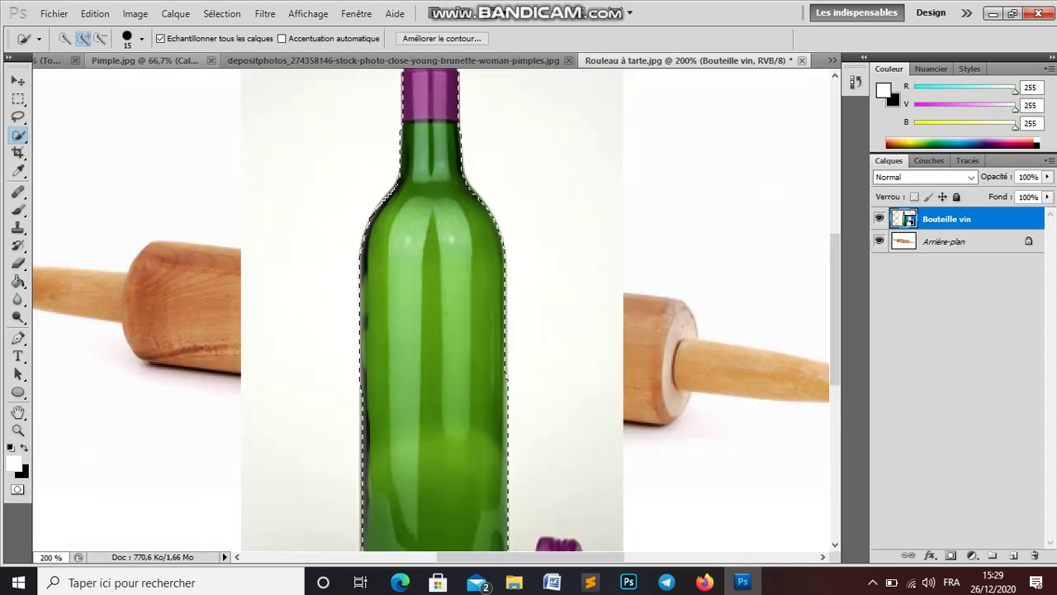
{"action": "scroll", "coordinate": [436, 309], "scroll_direction": "up", "scroll_amount": 1}
{"action": "scroll", "coordinate": [436, 309], "scroll_direction": "up", "scroll_amount": 1}
{"action": "scroll", "coordinate": [436, 310], "scroll_direction": "up", "scroll_amount": 1}
{"action": "scroll", "coordinate": [436, 310], "scroll_direction": "up", "scroll_amount": 1}
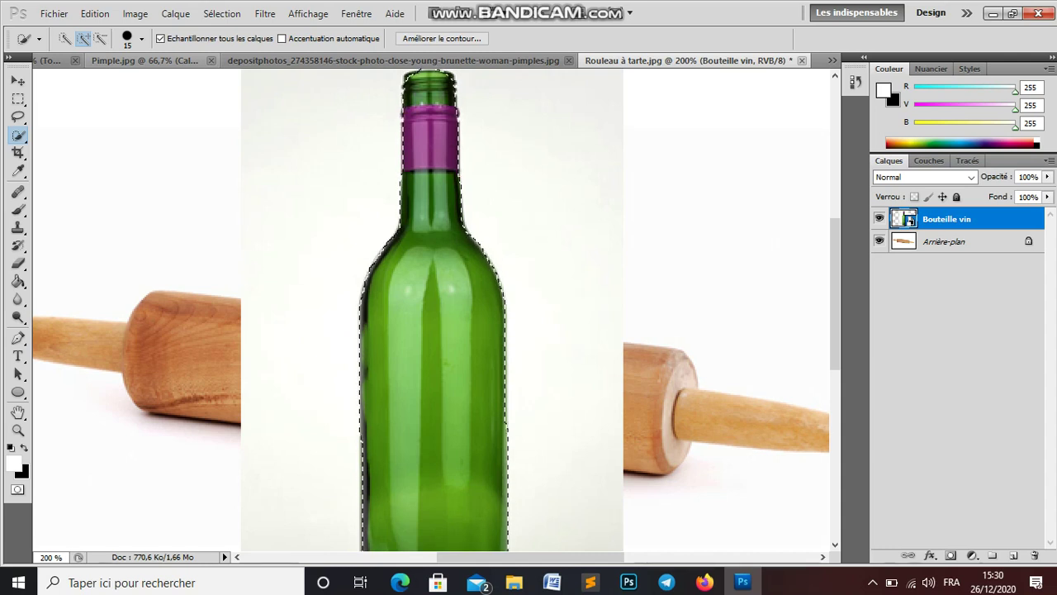
{"action": "scroll", "coordinate": [436, 318], "scroll_direction": "up", "scroll_amount": 2}
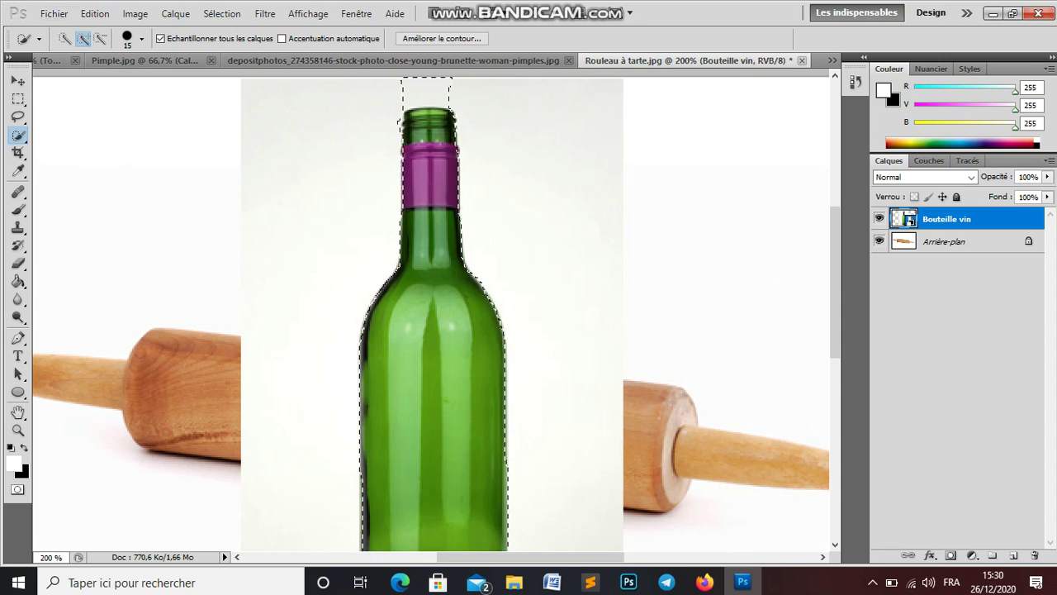
{"action": "key", "text": "alt"}
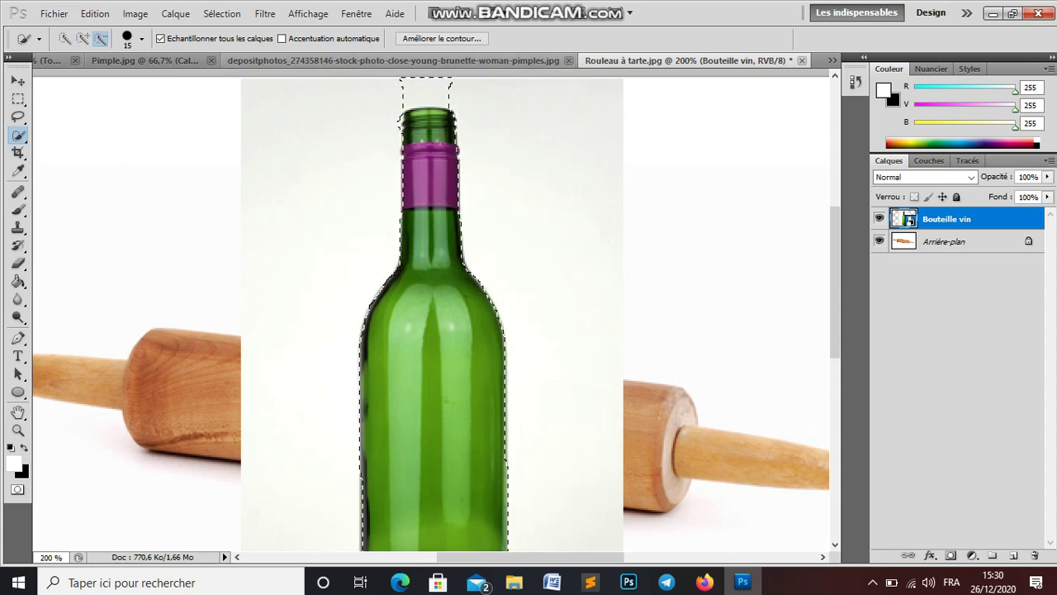
{"action": "left_click_drag", "start_coordinate": [409, 91], "coordinate": [446, 79]}
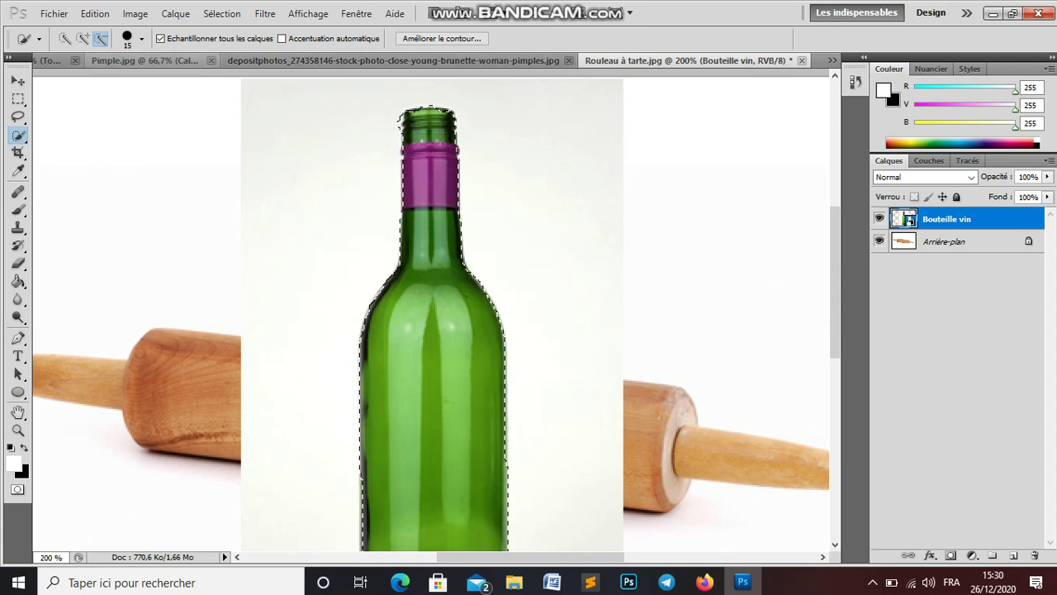
{"action": "left_click", "coordinate": [83, 38]}
{"action": "left_click", "coordinate": [100, 38]}
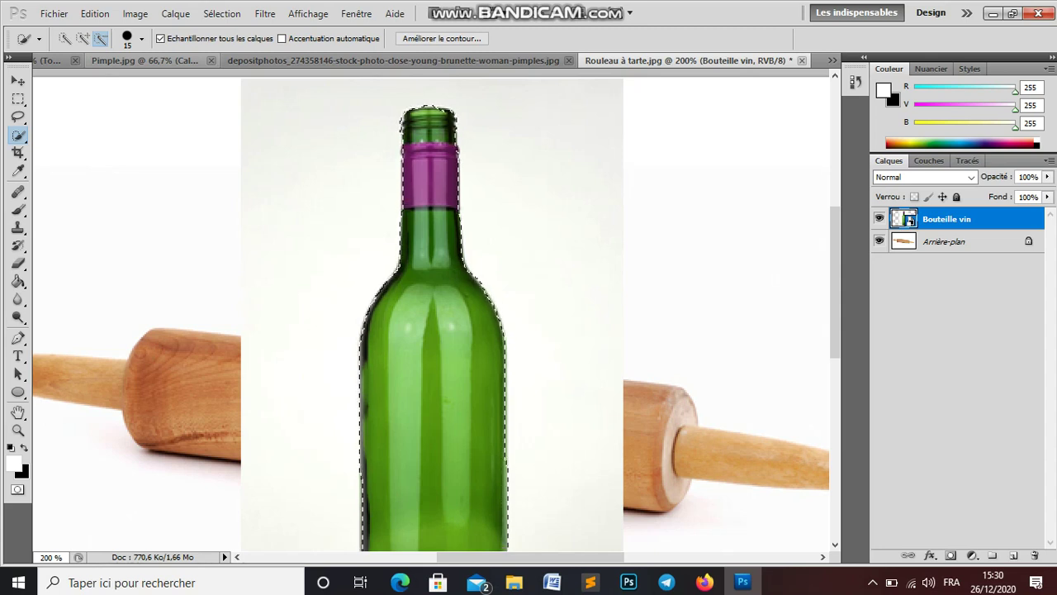
Step: Zoom out and add a layer mask to Bouteille vin, hiding its white backdrop
{"action": "key", "text": "ctrl+minus"}
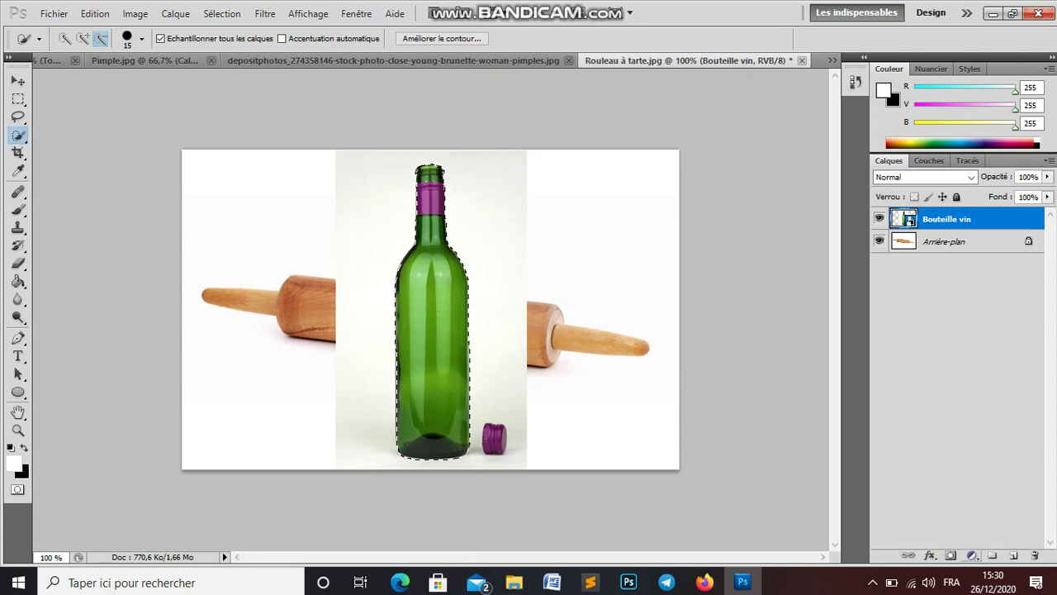
{"action": "left_click", "coordinate": [951, 555]}
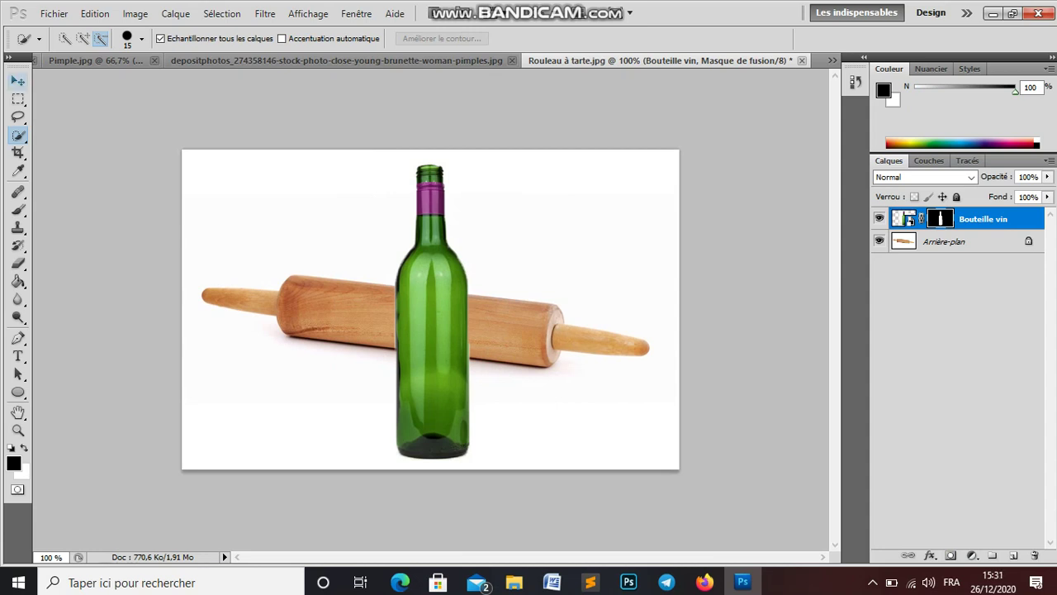
{"action": "left_click", "coordinate": [17, 80]}
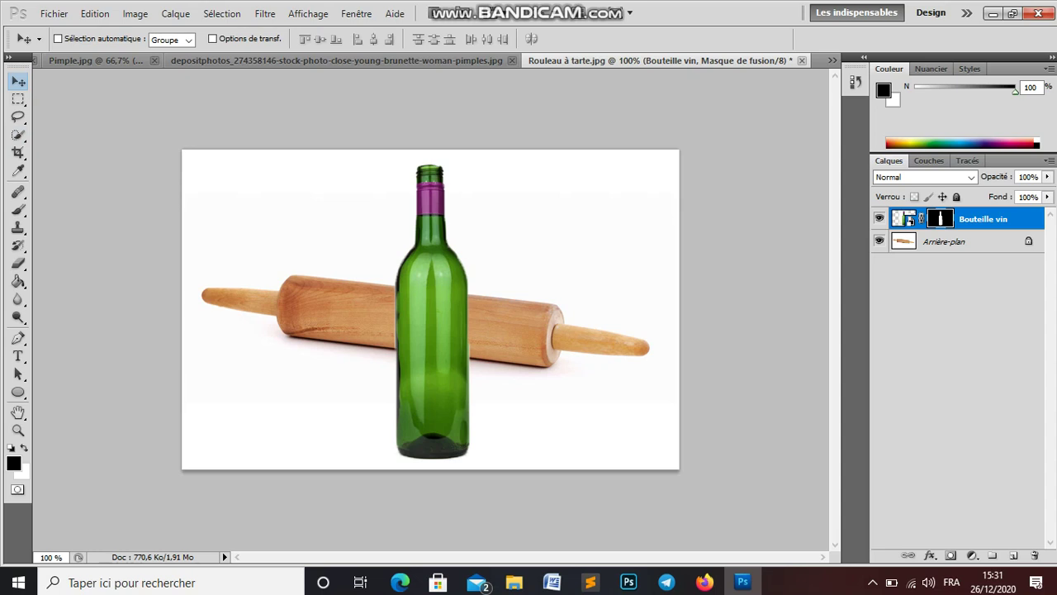
Step: Rotate the bottle about -84.45° and lay it along the left half of the rolling pin
{"action": "key", "text": "ctrl+t"}
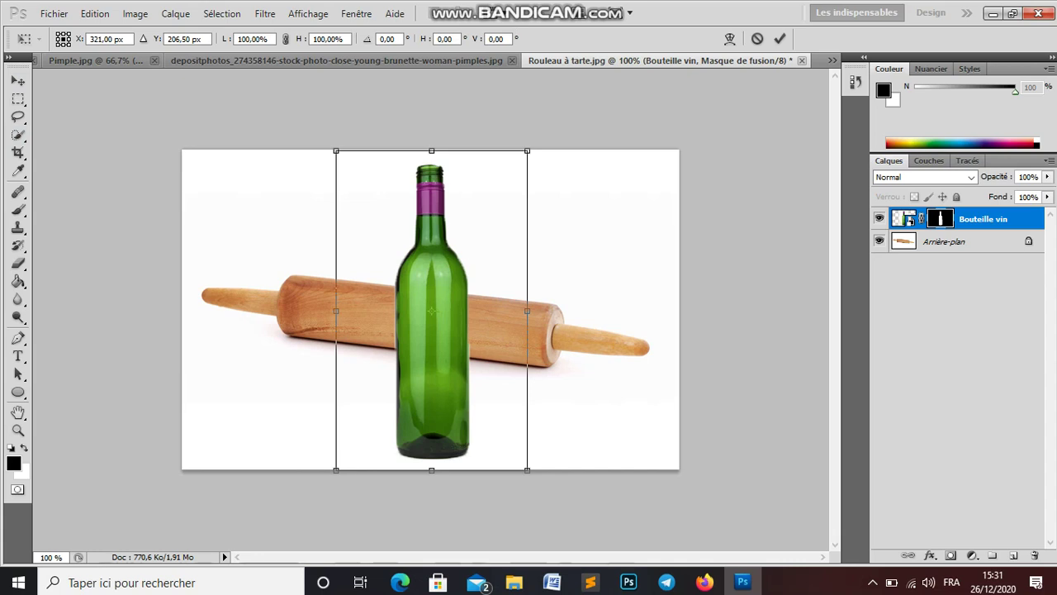
{"action": "mouse_move", "coordinate": [578, 463]}
{"action": "left_mouse_down"}
{"action": "mouse_move", "coordinate": [608, 426]}
{"action": "mouse_move", "coordinate": [576, 156]}
{"action": "left_mouse_up"}
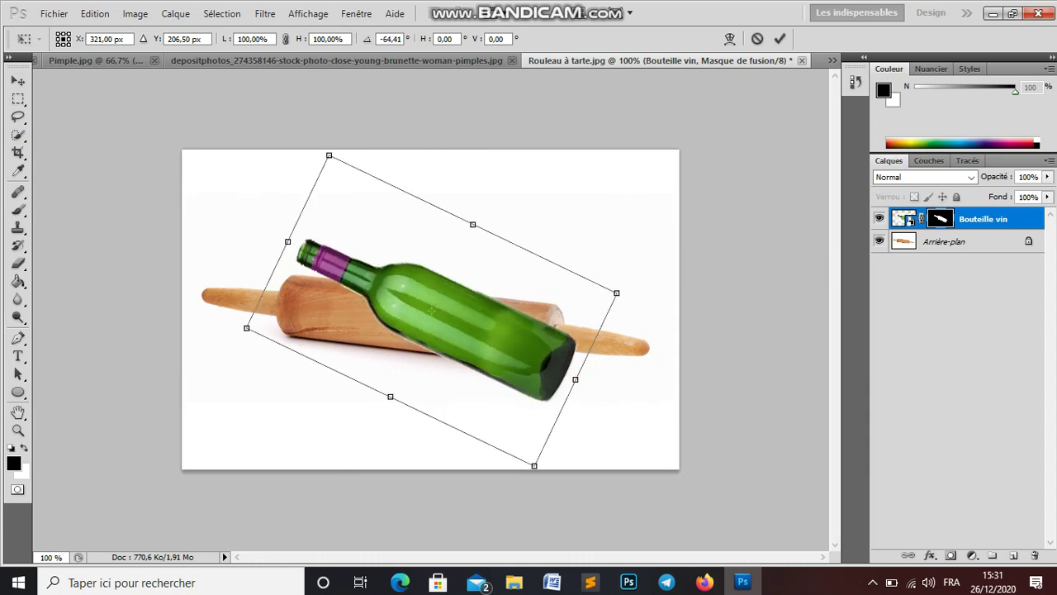
{"action": "left_click_drag", "start_coordinate": [575, 156], "coordinate": [612, 202]}
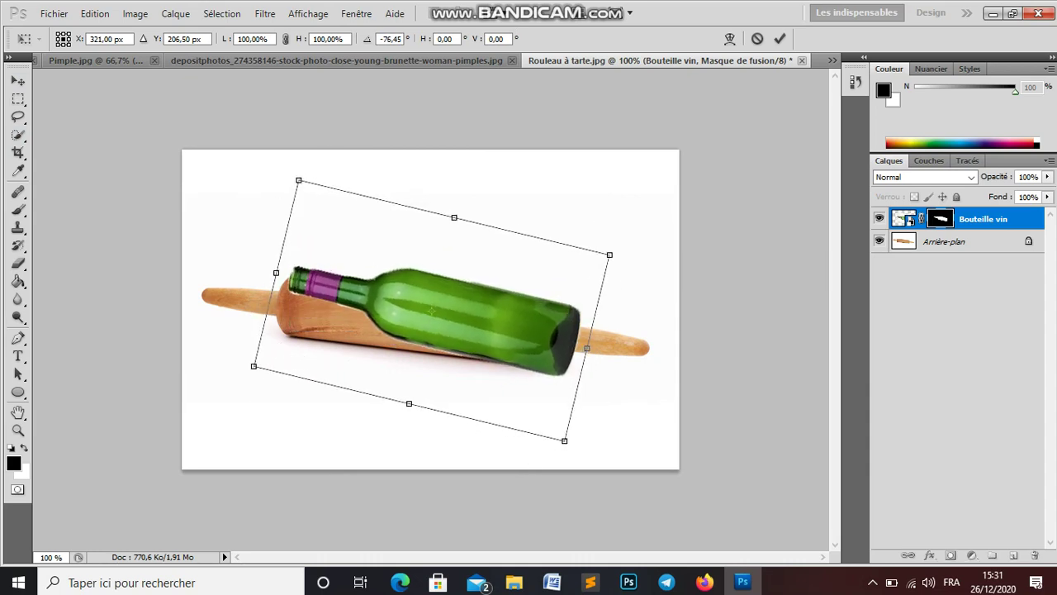
{"action": "left_click_drag", "start_coordinate": [462, 313], "coordinate": [370, 322]}
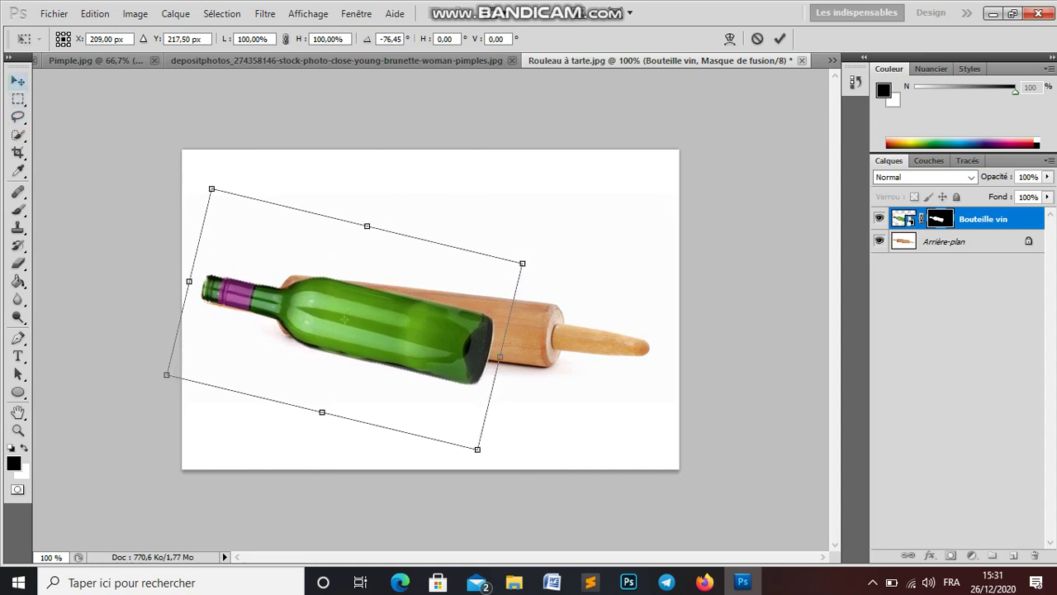
{"action": "left_click_drag", "start_coordinate": [347, 322], "coordinate": [343, 311]}
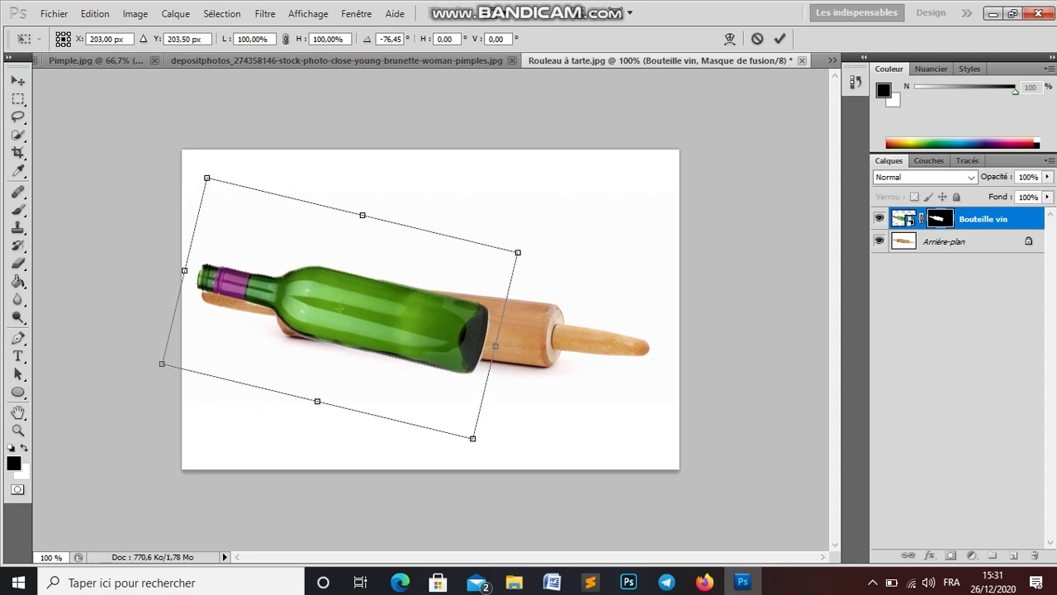
{"action": "left_click_drag", "start_coordinate": [496, 463], "coordinate": [515, 437]}
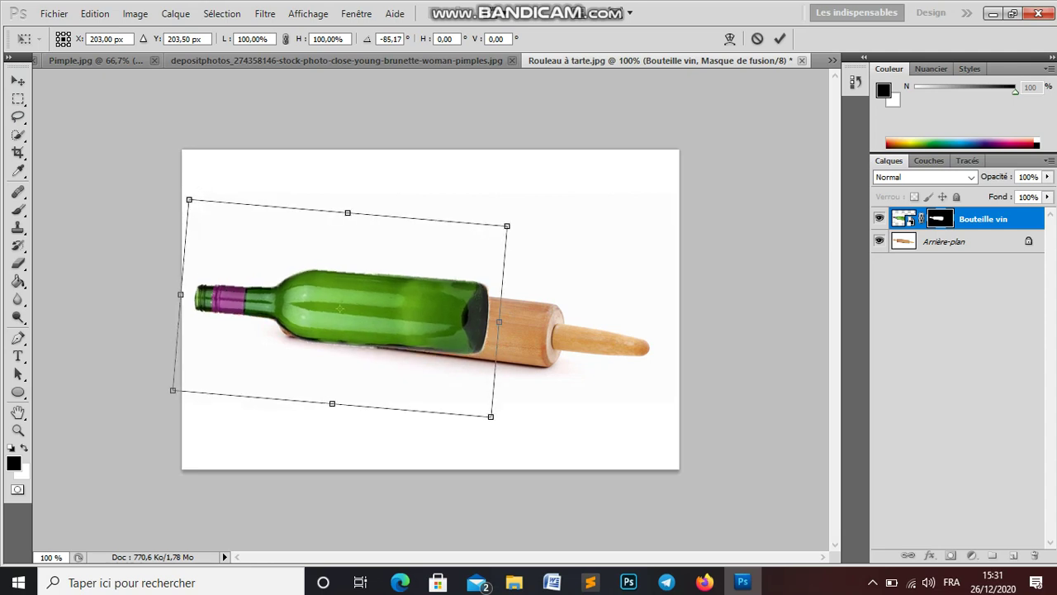
{"action": "left_click_drag", "start_coordinate": [340, 308], "coordinate": [333, 310]}
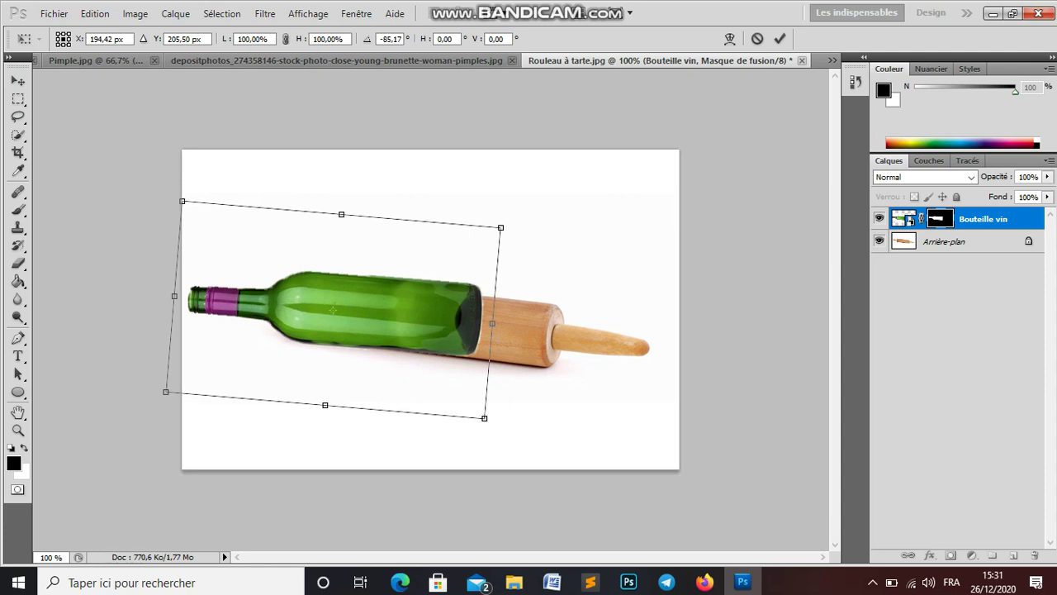
{"action": "key", "text": "Down"}
{"action": "key", "text": "Down"}
{"action": "key", "text": "Down"}
{"action": "key", "text": "Up"}
{"action": "key", "text": "Up"}
{"action": "key", "text": "Up"}
{"action": "left_click_drag", "start_coordinate": [528, 347], "coordinate": [526, 351]}
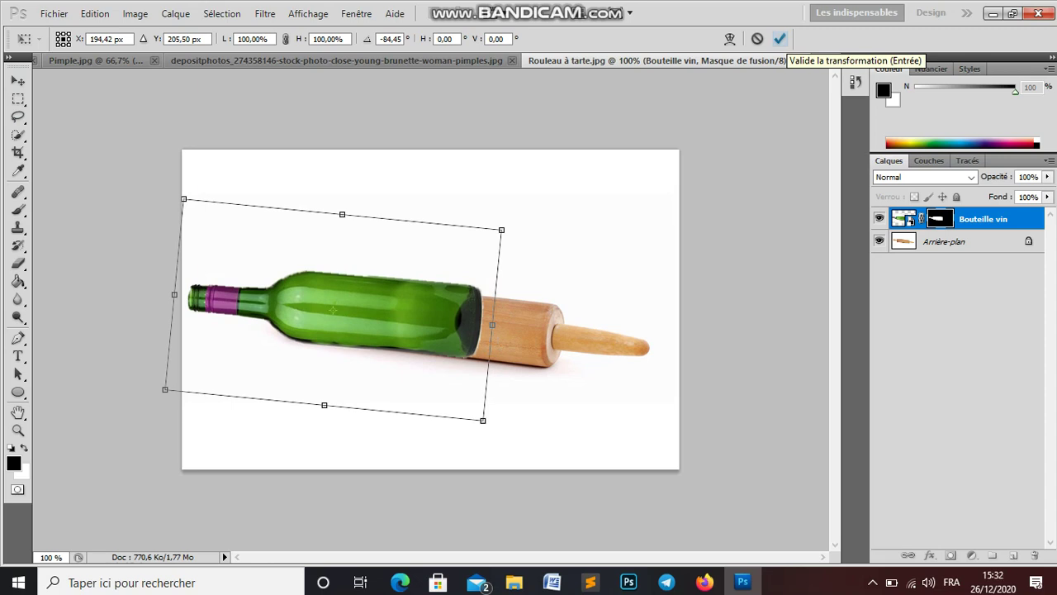
{"action": "left_click", "coordinate": [779, 39]}
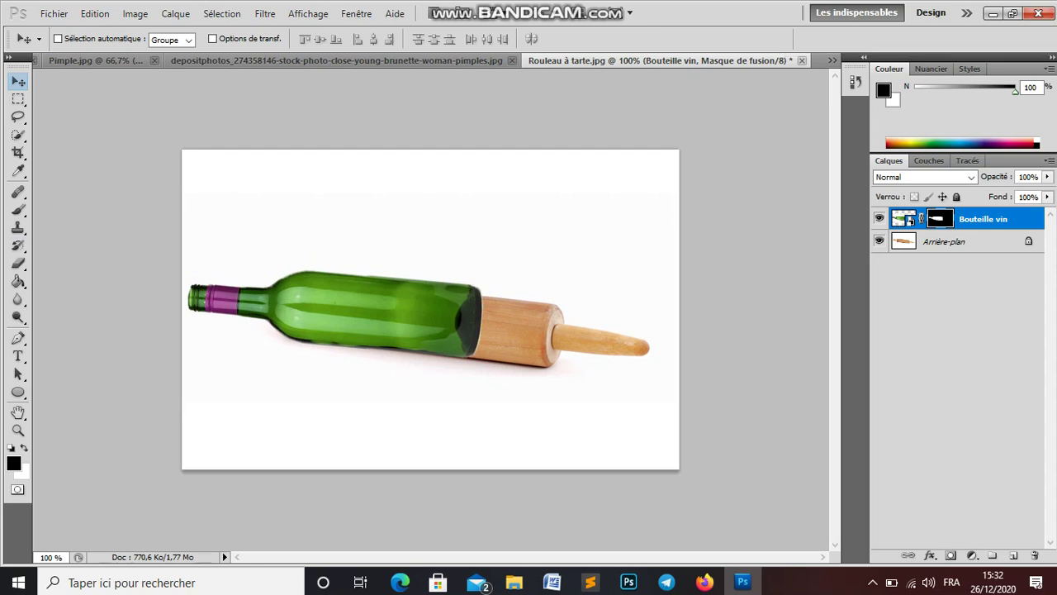
Step: Choose the regular Brush tool (Outil Pinceau) at size 100 with black foreground
{"action": "left_click", "coordinate": [18, 209]}
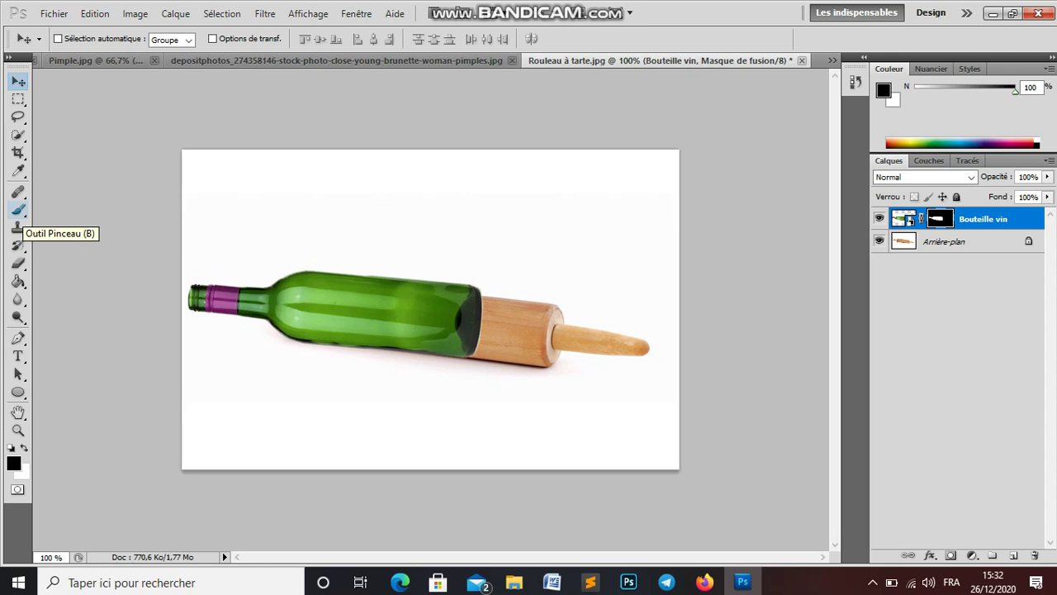
{"action": "left_click", "coordinate": [18, 210]}
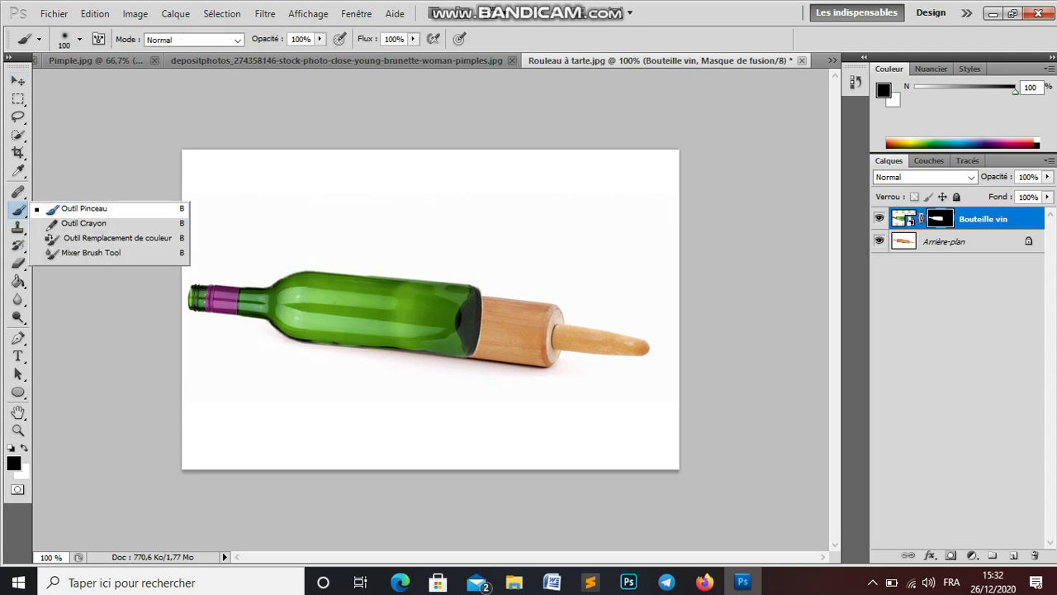
{"action": "left_click", "coordinate": [83, 209]}
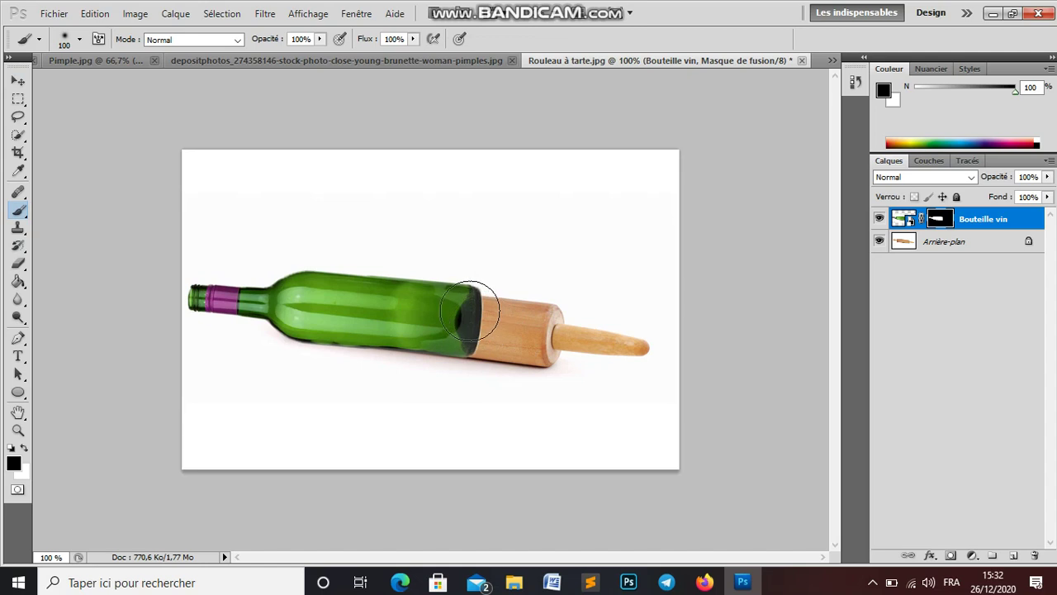
Step: Paint soft black on the Bouteille vin mask over the bottle's base to fade it into the wood
{"action": "mouse_move", "coordinate": [469, 310]}
{"action": "left_mouse_down"}
{"action": "mouse_move", "coordinate": [467, 350]}
{"action": "mouse_move", "coordinate": [466, 312]}
{"action": "mouse_move", "coordinate": [435, 342]}
{"action": "mouse_move", "coordinate": [438, 297]}
{"action": "mouse_move", "coordinate": [435, 349]}
{"action": "mouse_move", "coordinate": [437, 295]}
{"action": "mouse_move", "coordinate": [439, 345]}
{"action": "mouse_move", "coordinate": [455, 300]}
{"action": "mouse_move", "coordinate": [427, 297]}
{"action": "mouse_move", "coordinate": [421, 346]}
{"action": "mouse_move", "coordinate": [467, 349]}
{"action": "left_mouse_up"}
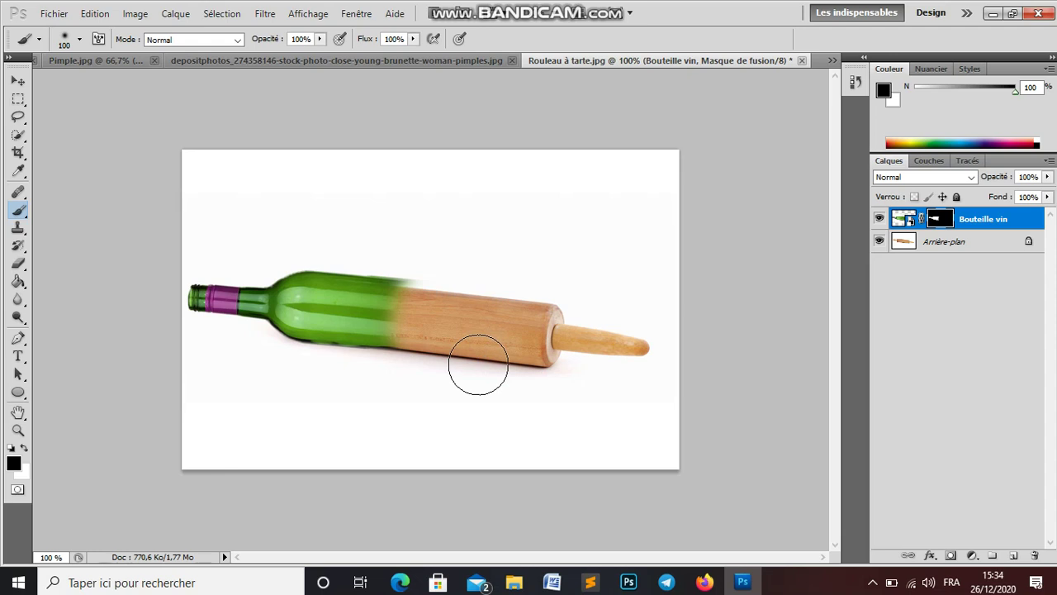
Step: Return to Photoshop, then bring up Bandicam's window on its Général options from the tray
{"action": "key", "text": "alt+Tab"}
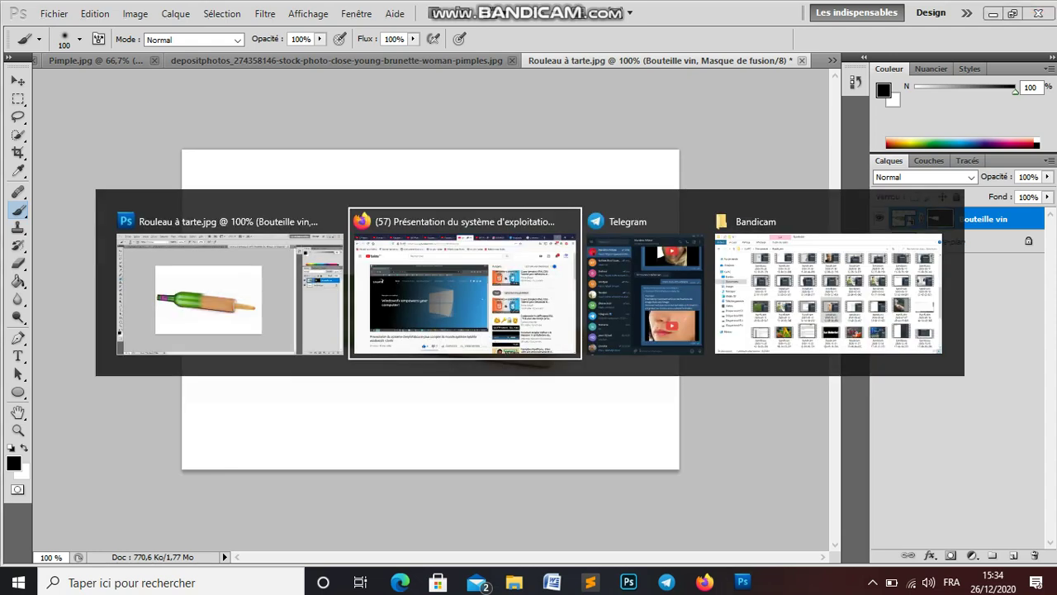
{"action": "key", "text": "alt+Tab"}
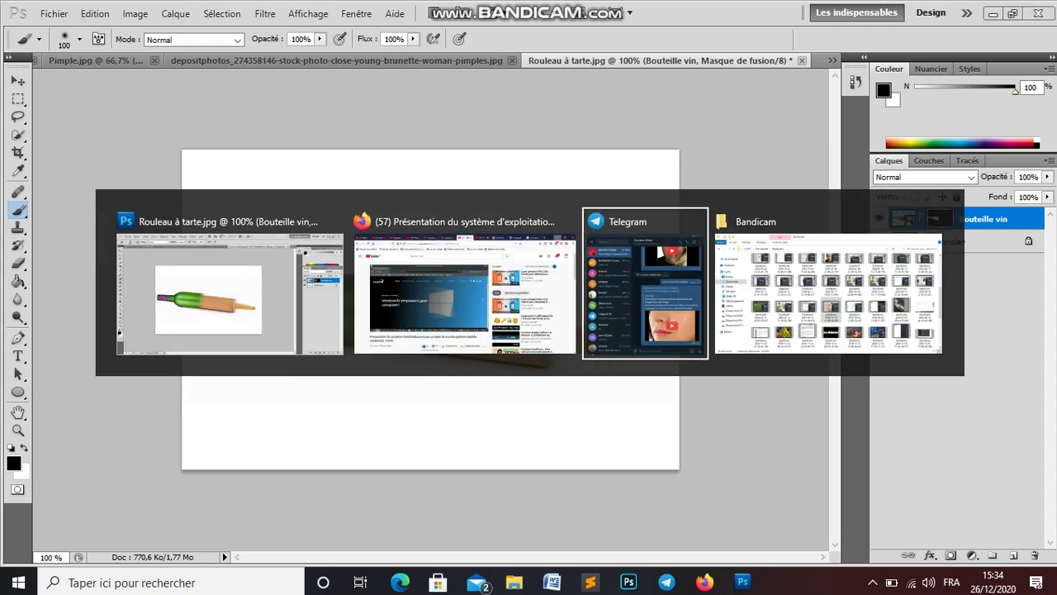
{"action": "key", "text": "alt+Tab"}
{"action": "key", "text": "alt+Tab"}
{"action": "key", "text": "alt+Tab"}
{"action": "key", "text": "alt+Tab"}
{"action": "key", "text": "alt+Tab"}
{"action": "key", "text": "alt+Tab"}
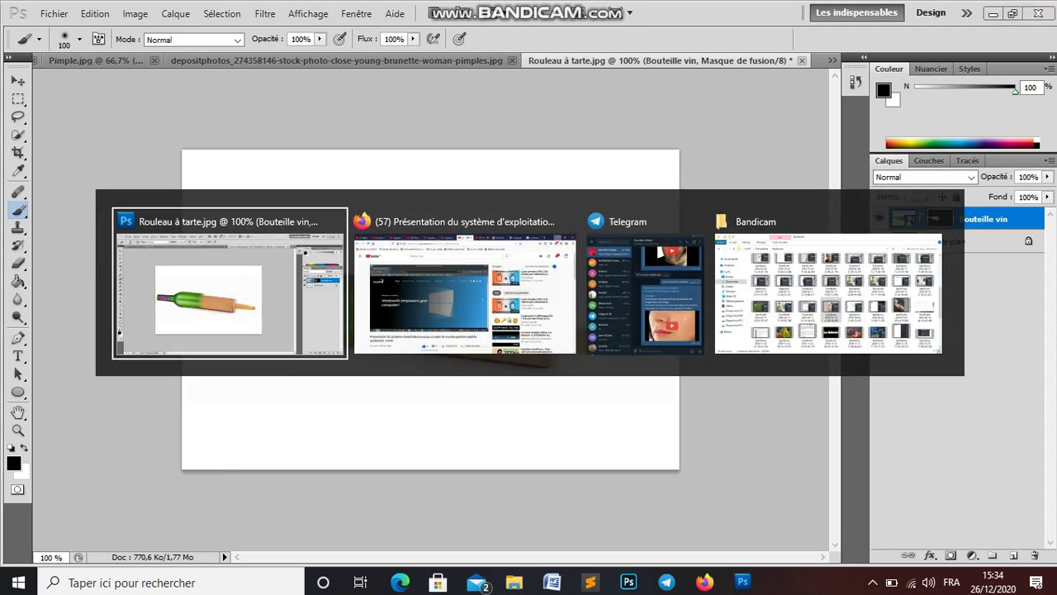
{"action": "key", "text": "alt"}
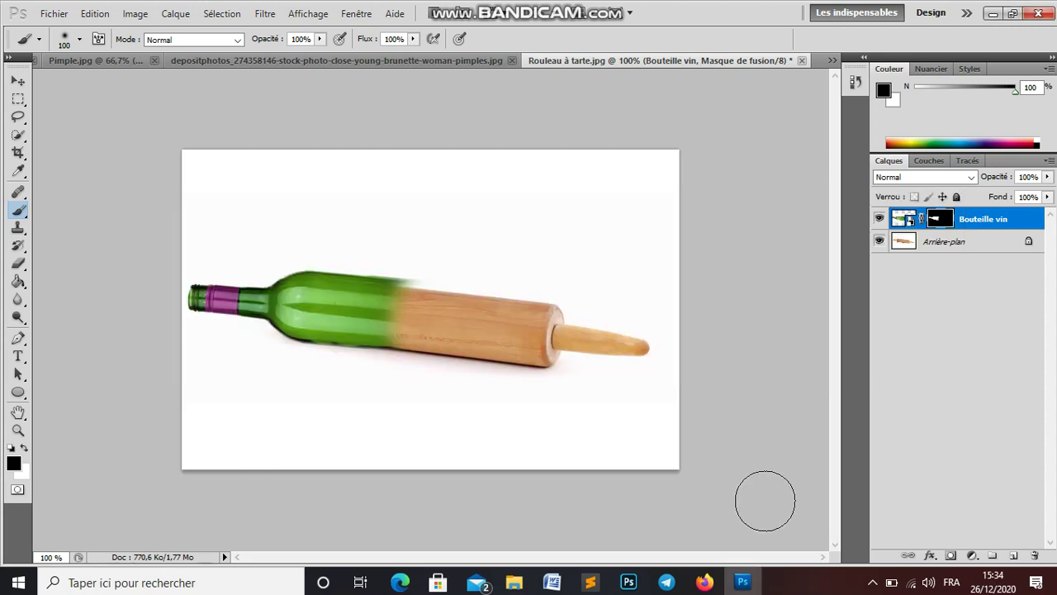
{"action": "left_click", "coordinate": [872, 582]}
{"action": "left_click", "coordinate": [836, 555]}
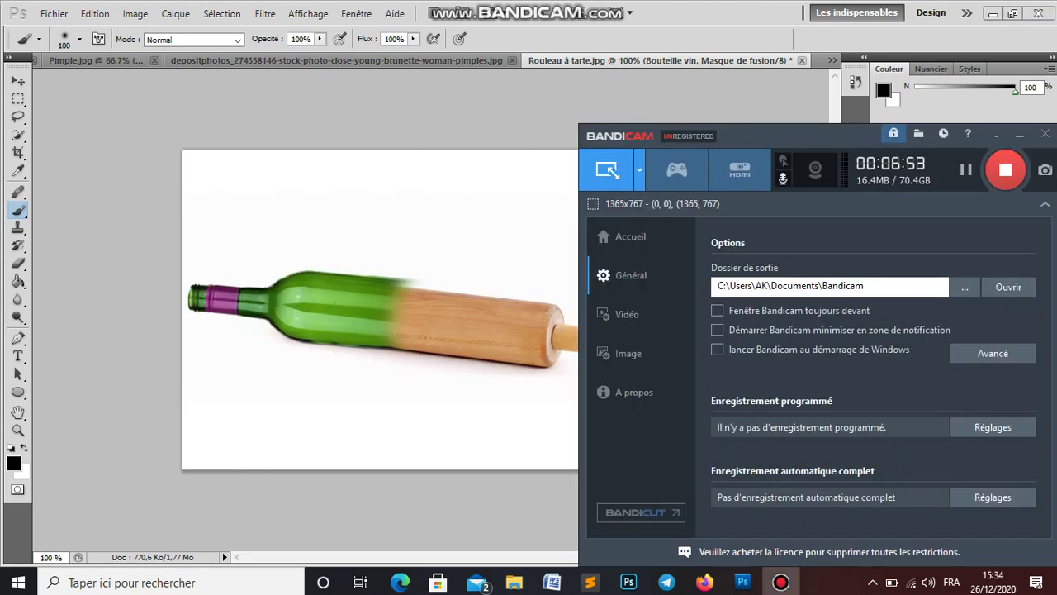